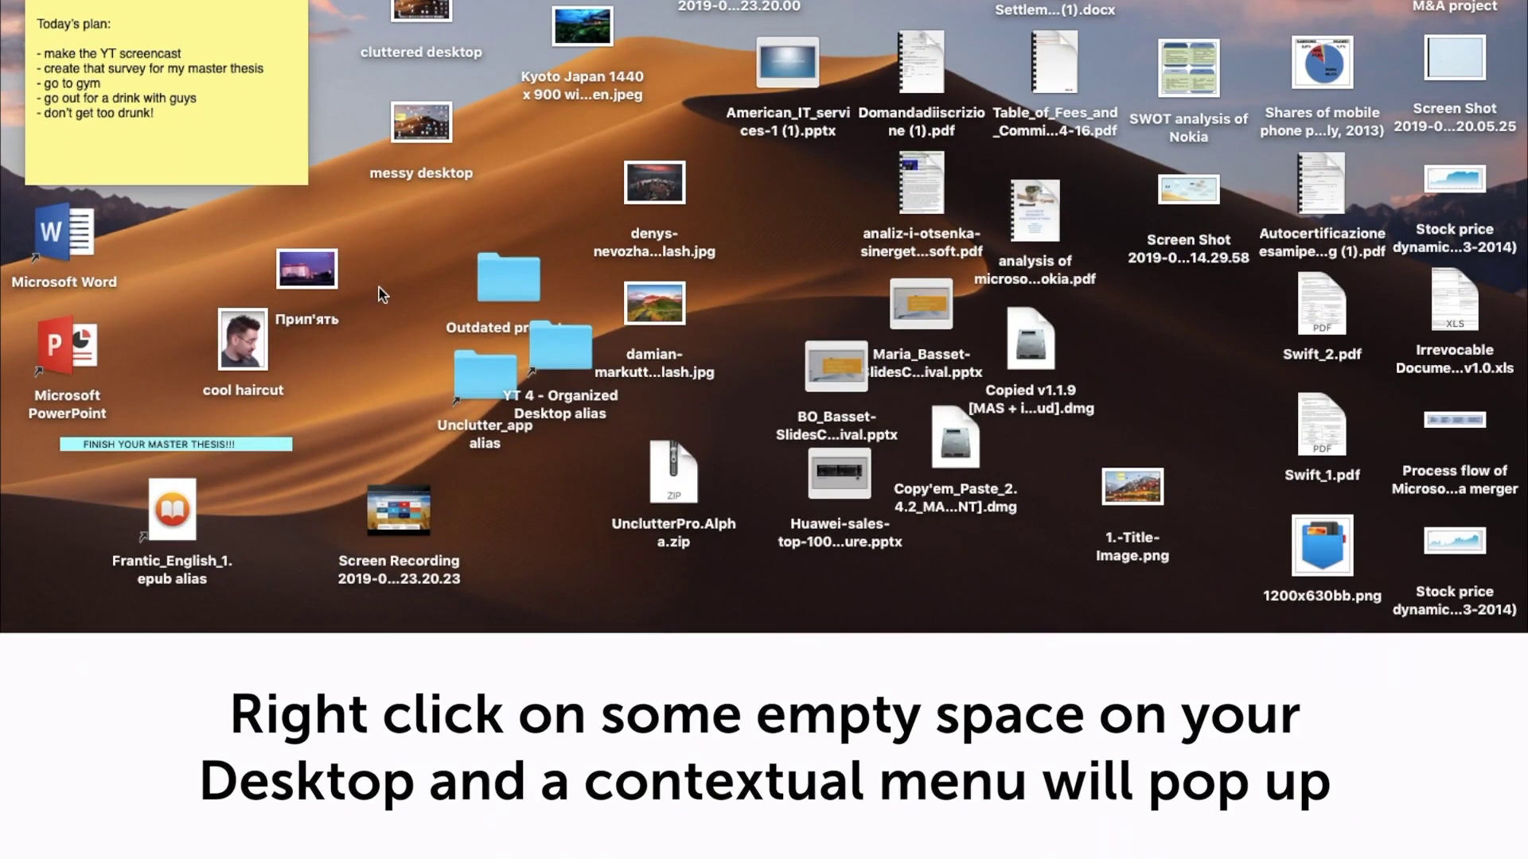
Step: Clean up the desktop icons into a grid by name, then clean them up again by size
{"action": "right_click", "coordinate": [383, 250]}
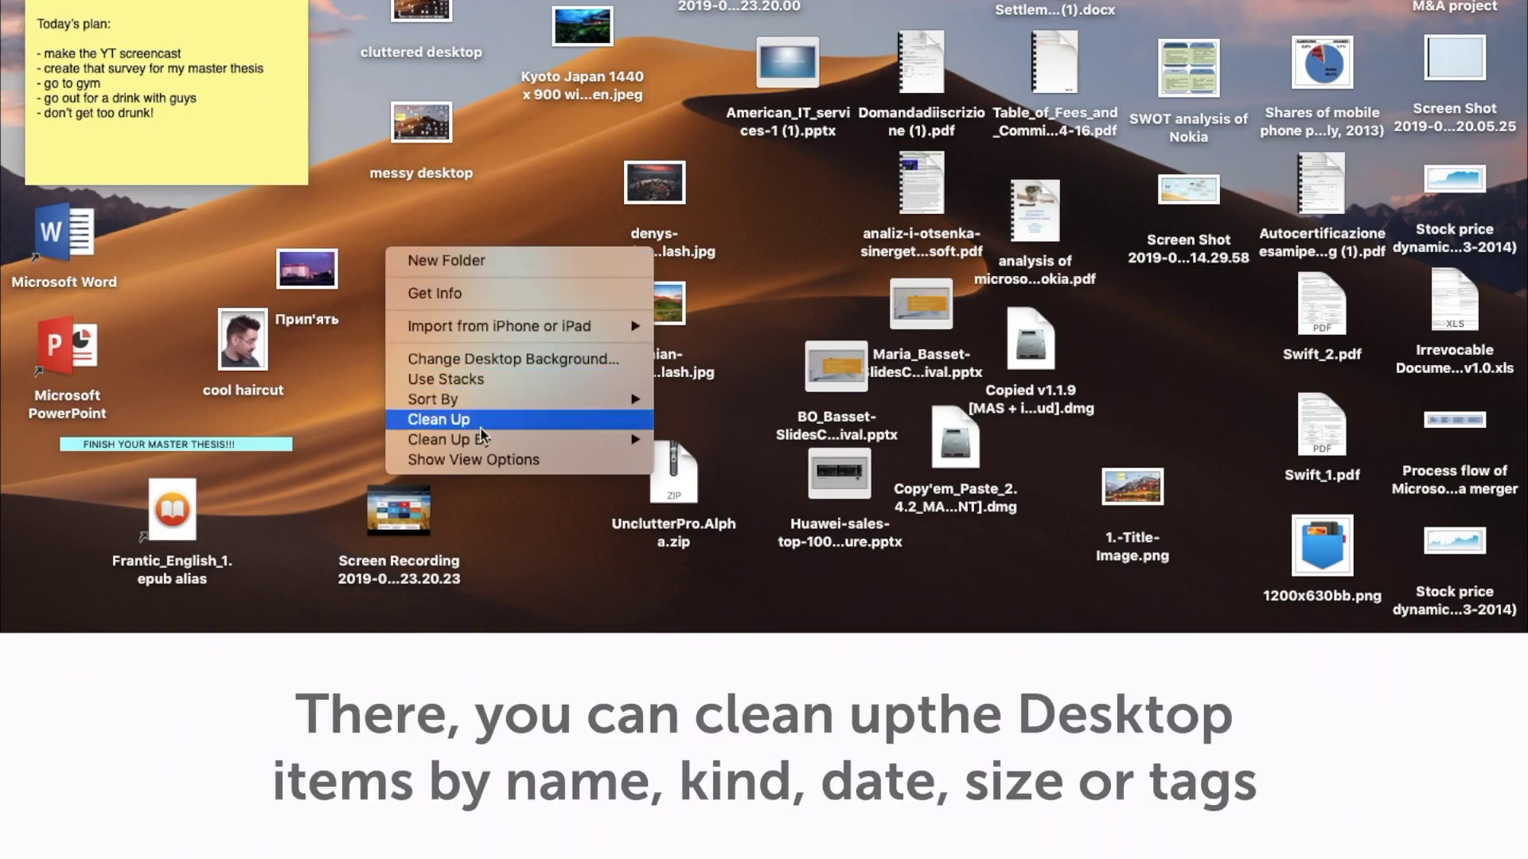
{"action": "mouse_move", "coordinate": [485, 438]}
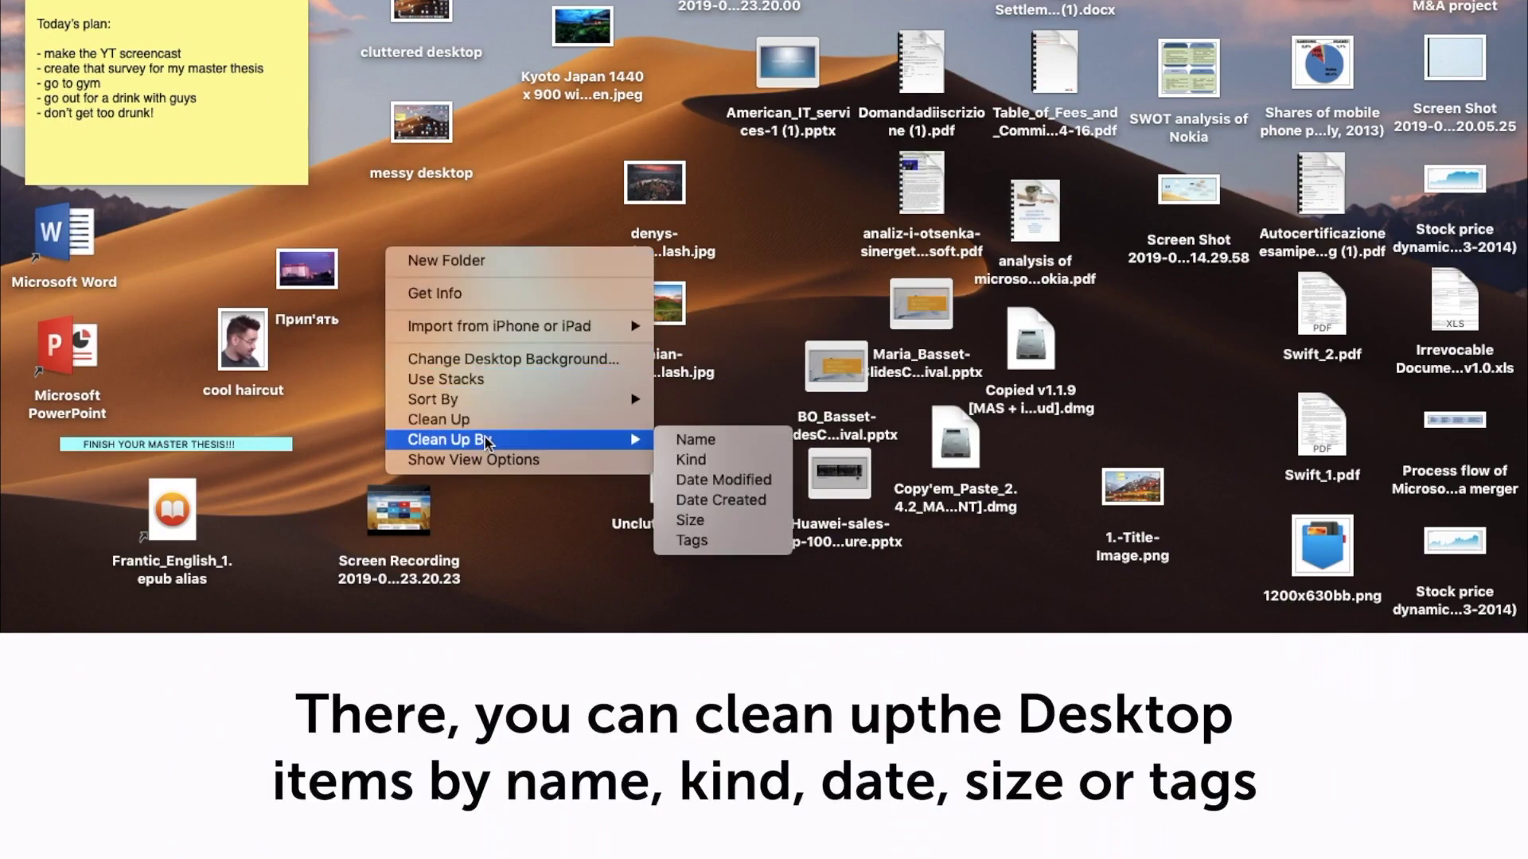
{"action": "left_click", "coordinate": [692, 440]}
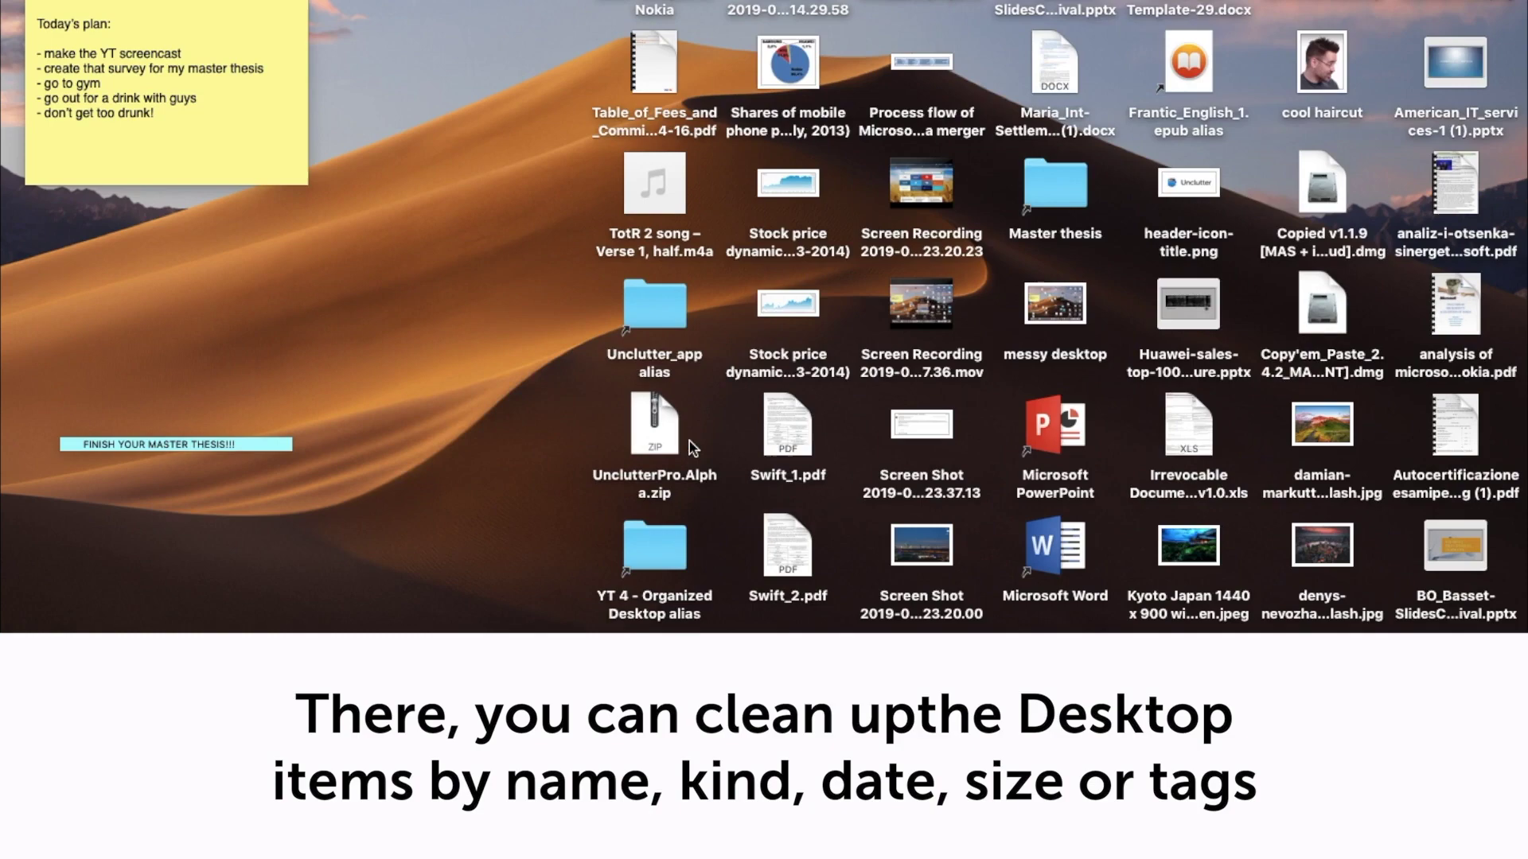
{"action": "right_click", "coordinate": [442, 362]}
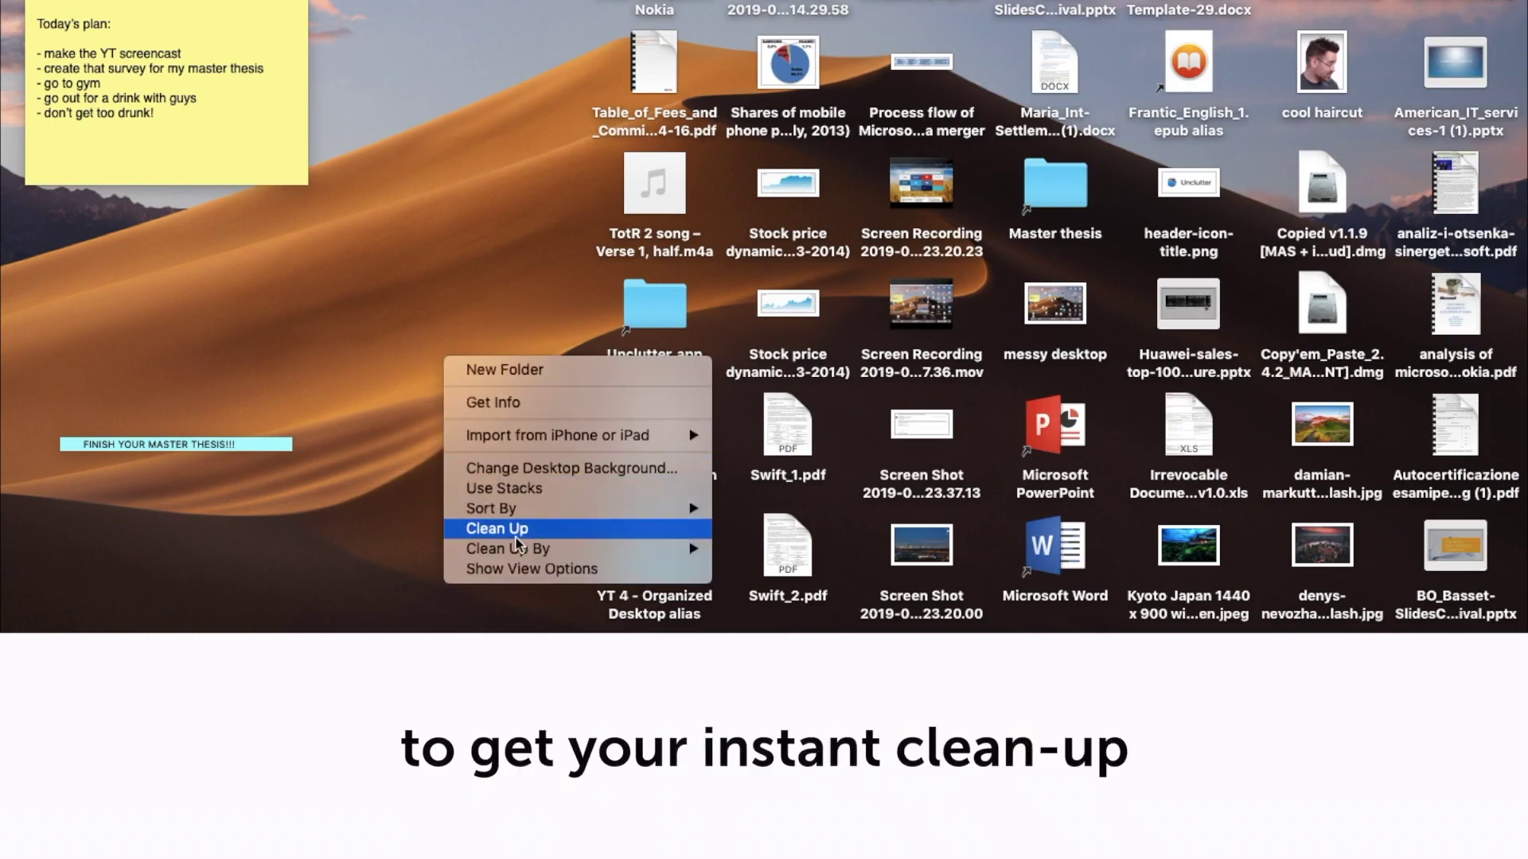
{"action": "mouse_move", "coordinate": [524, 549]}
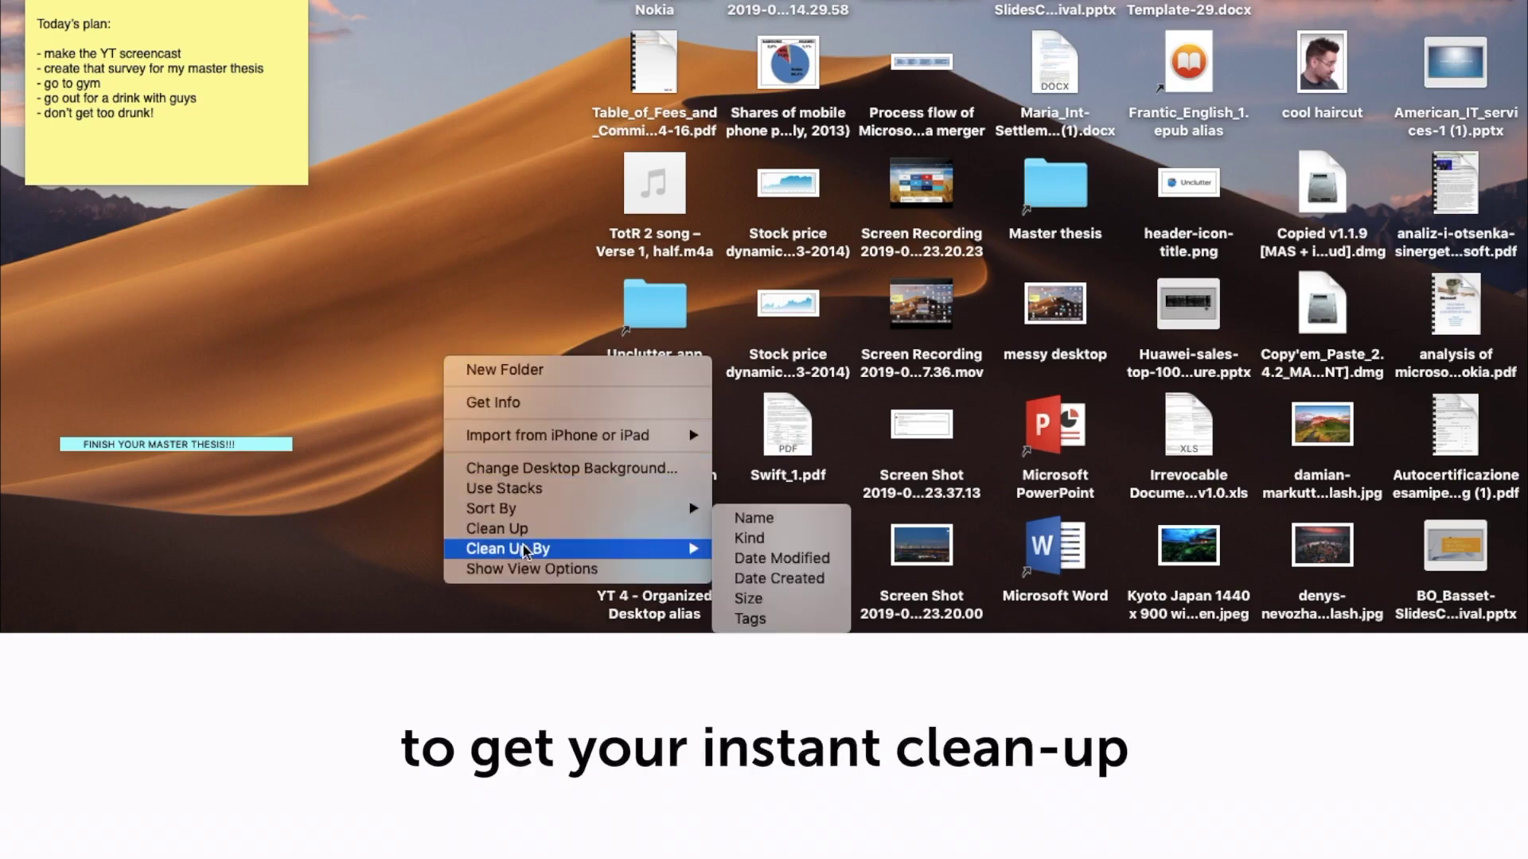
{"action": "left_click", "coordinate": [772, 597]}
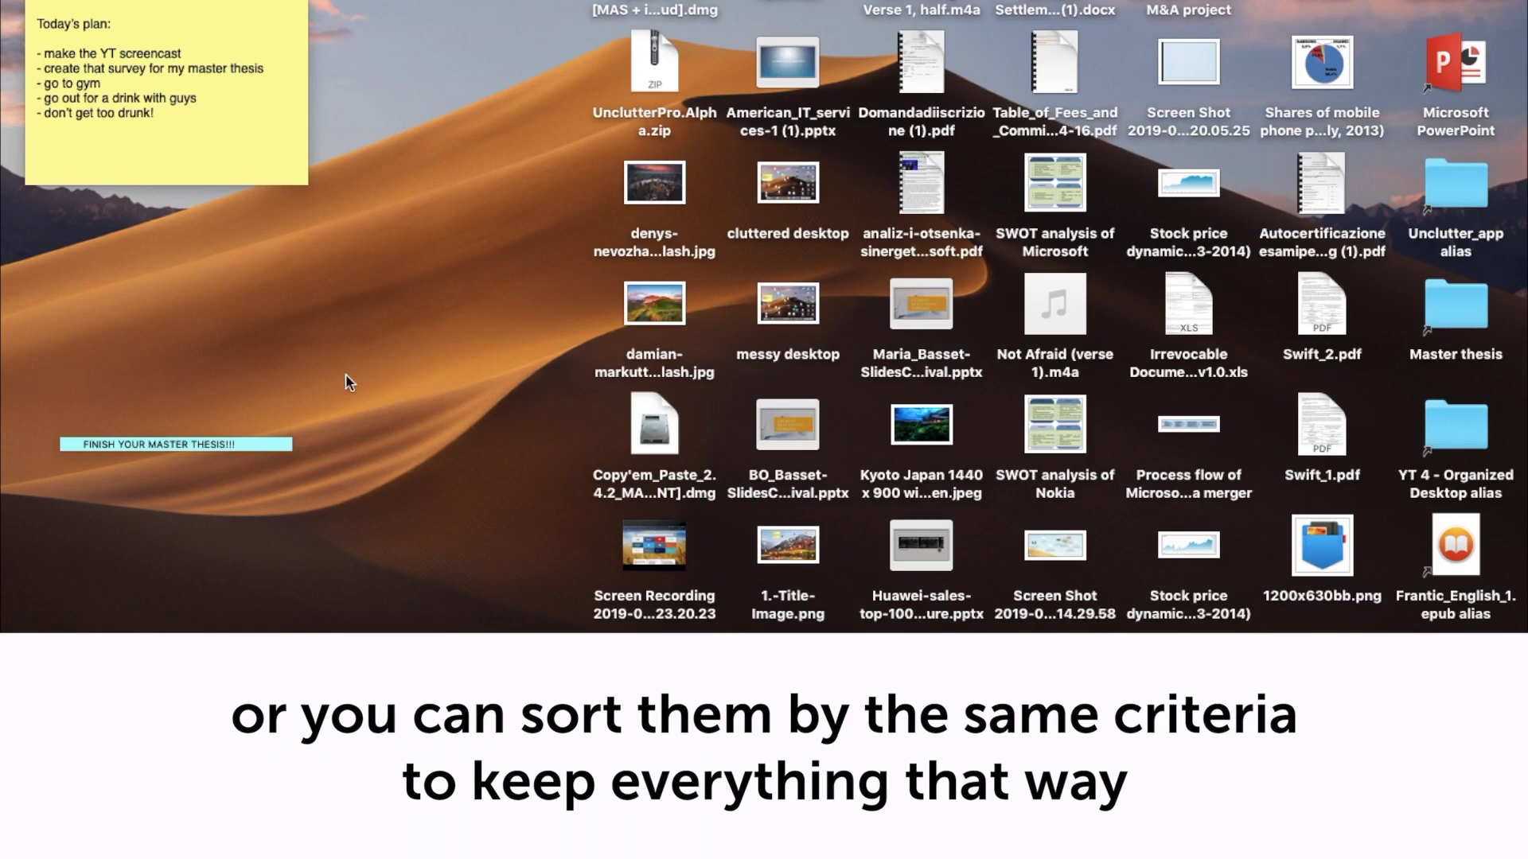
{"action": "right_click", "coordinate": [346, 374]}
{"action": "mouse_move", "coordinate": [442, 523]}
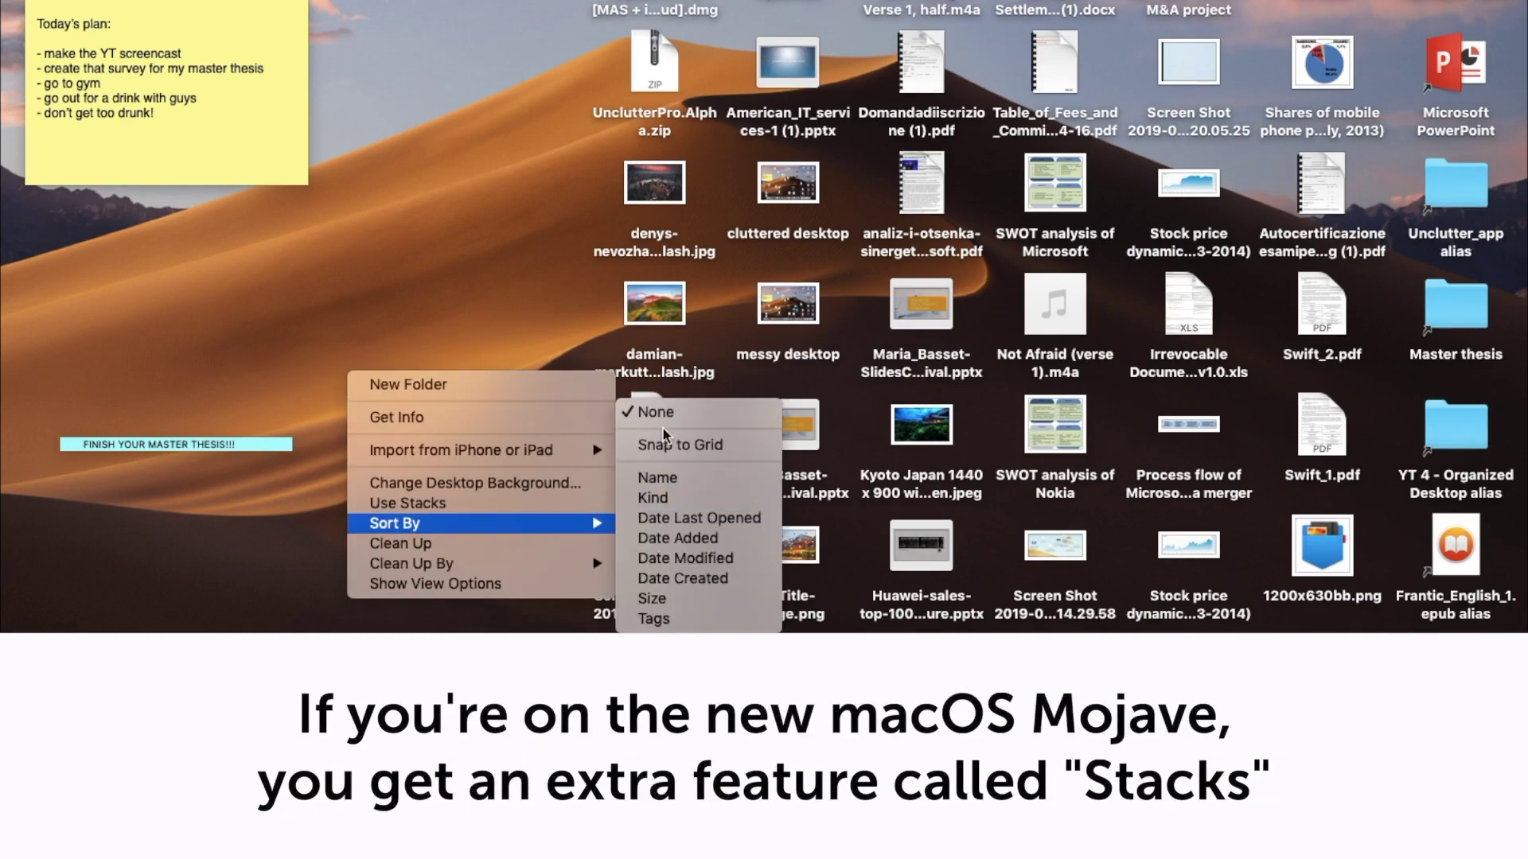
{"action": "left_click", "coordinate": [462, 308]}
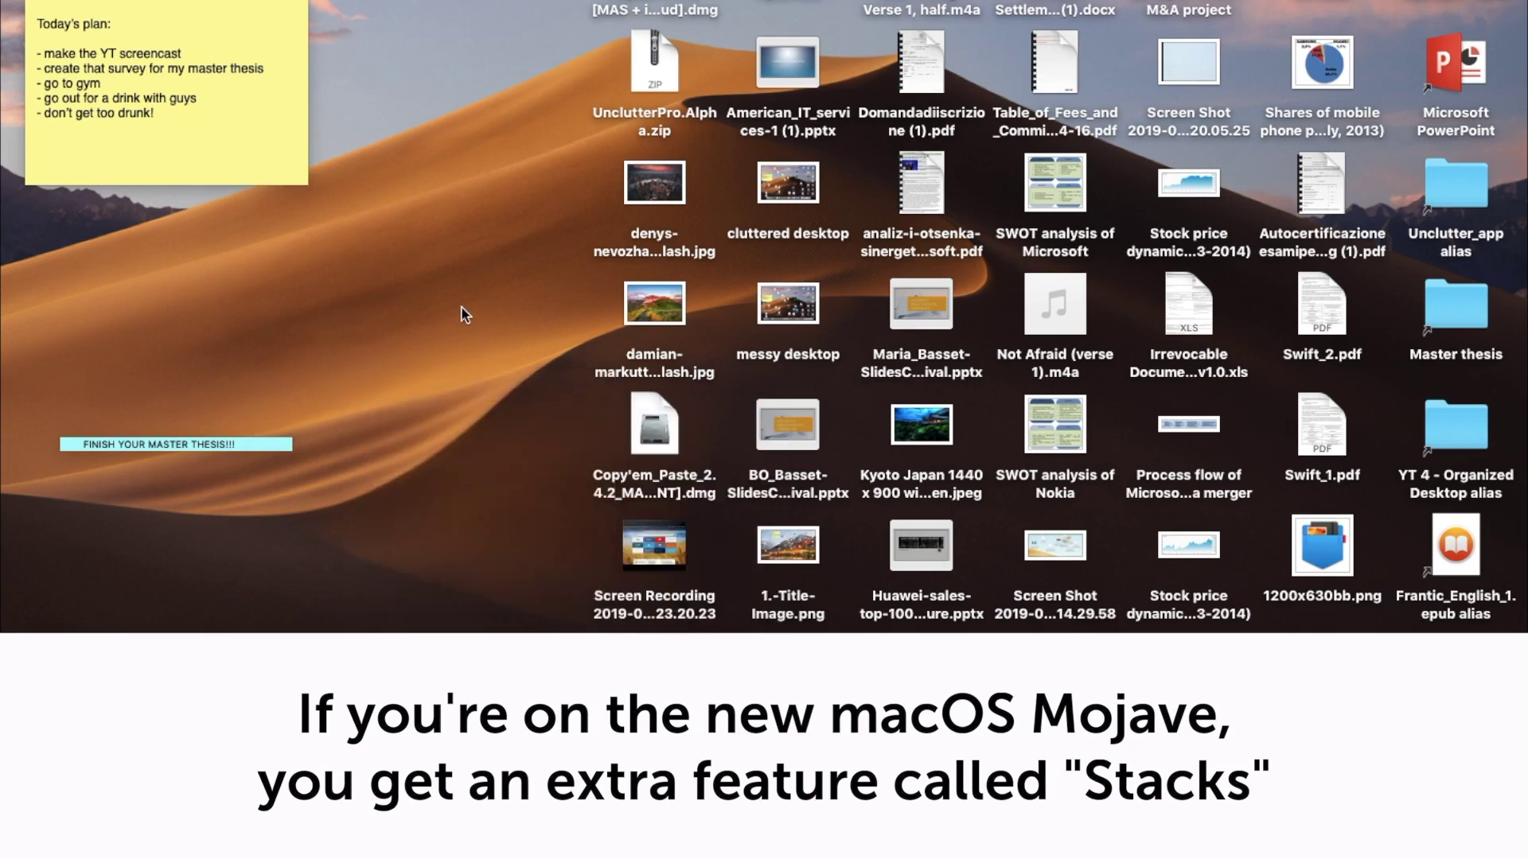
{"action": "right_click", "coordinate": [432, 153]}
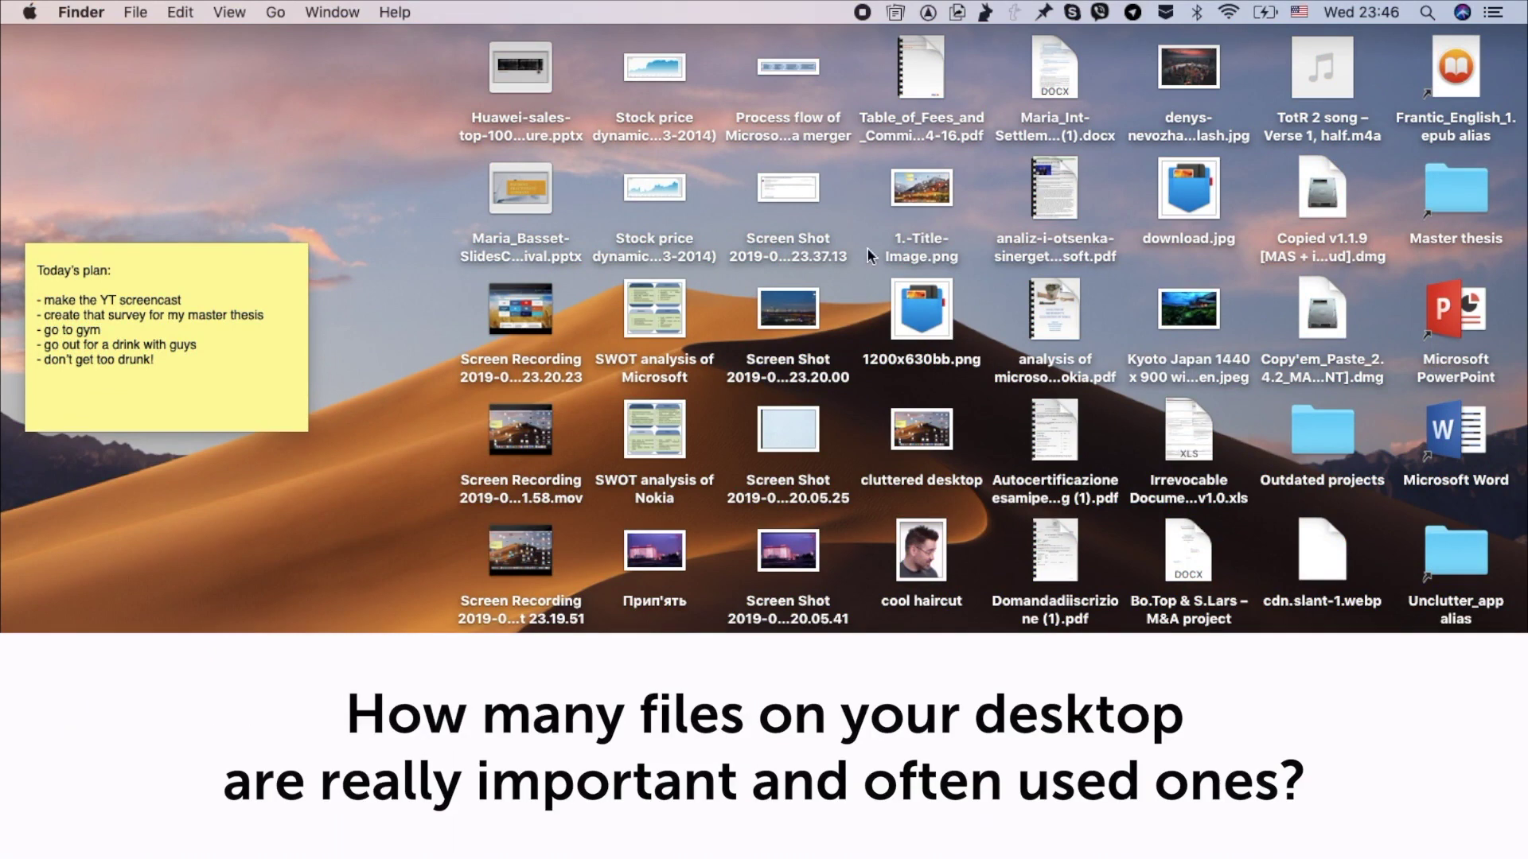
Step: Group the keepers on the left: Master thesis, YT 4 alias, two images and the epub alias
{"action": "left_click_drag", "start_coordinate": [1457, 191], "coordinate": [95, 113]}
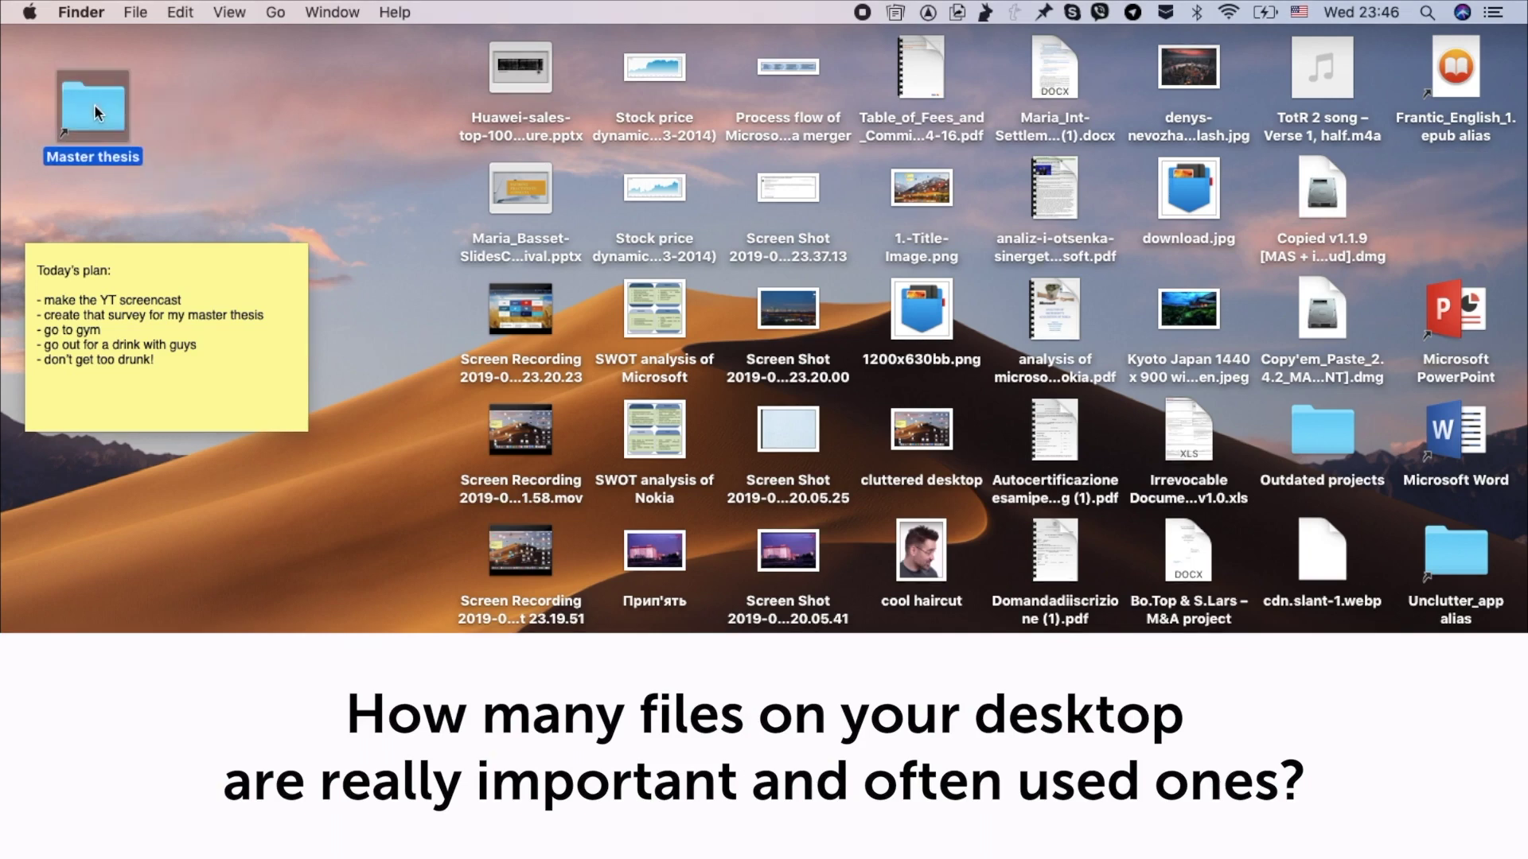
{"action": "left_click_drag", "start_coordinate": [1456, 685], "coordinate": [265, 95]}
{"action": "left_click_drag", "start_coordinate": [898, 187], "coordinate": [100, 557]}
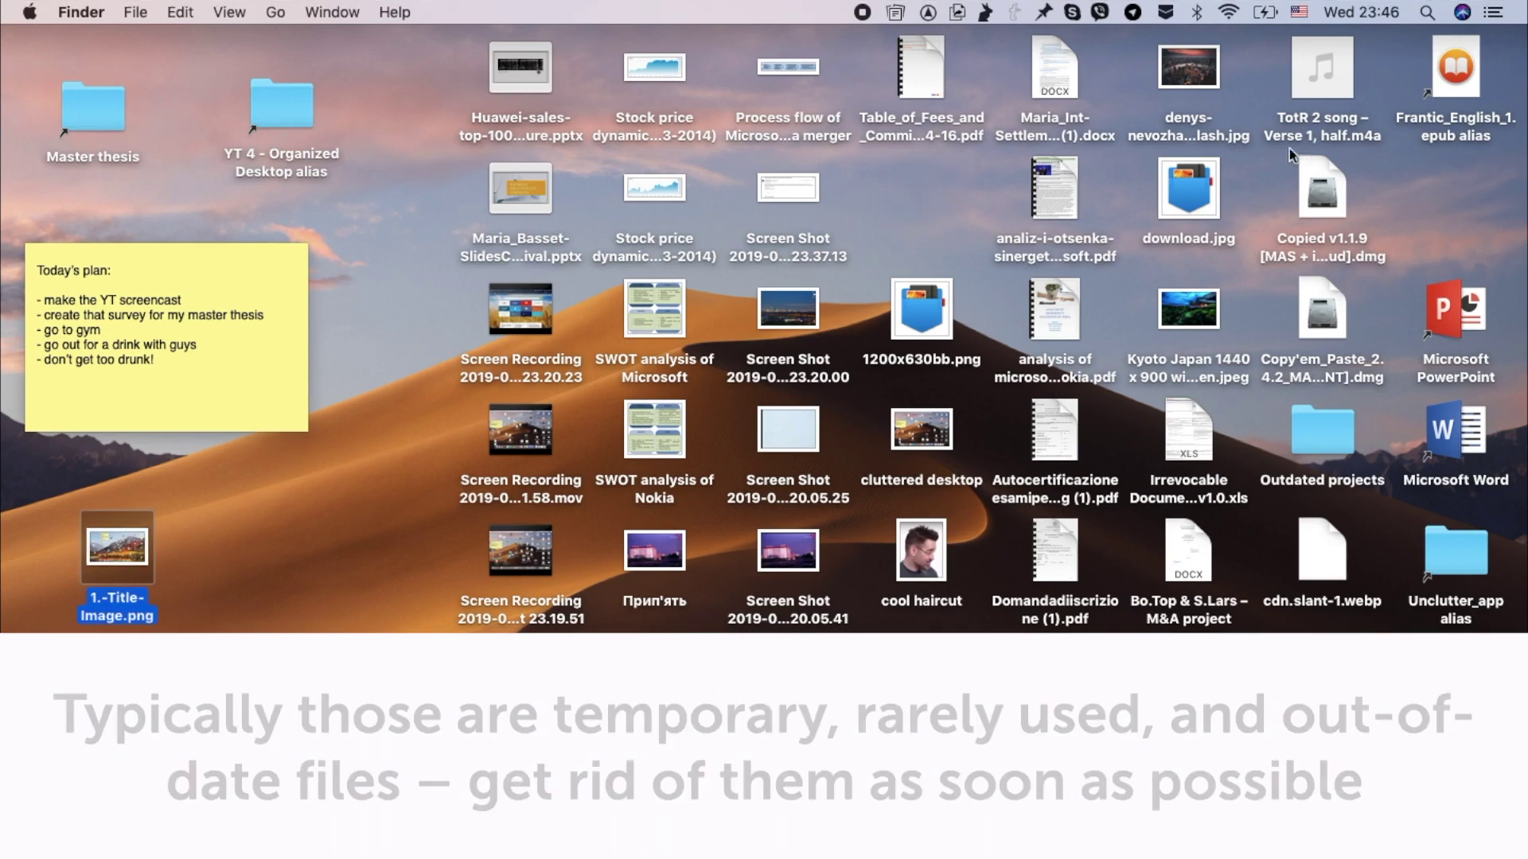
{"action": "left_click_drag", "start_coordinate": [1181, 195], "coordinate": [233, 555]}
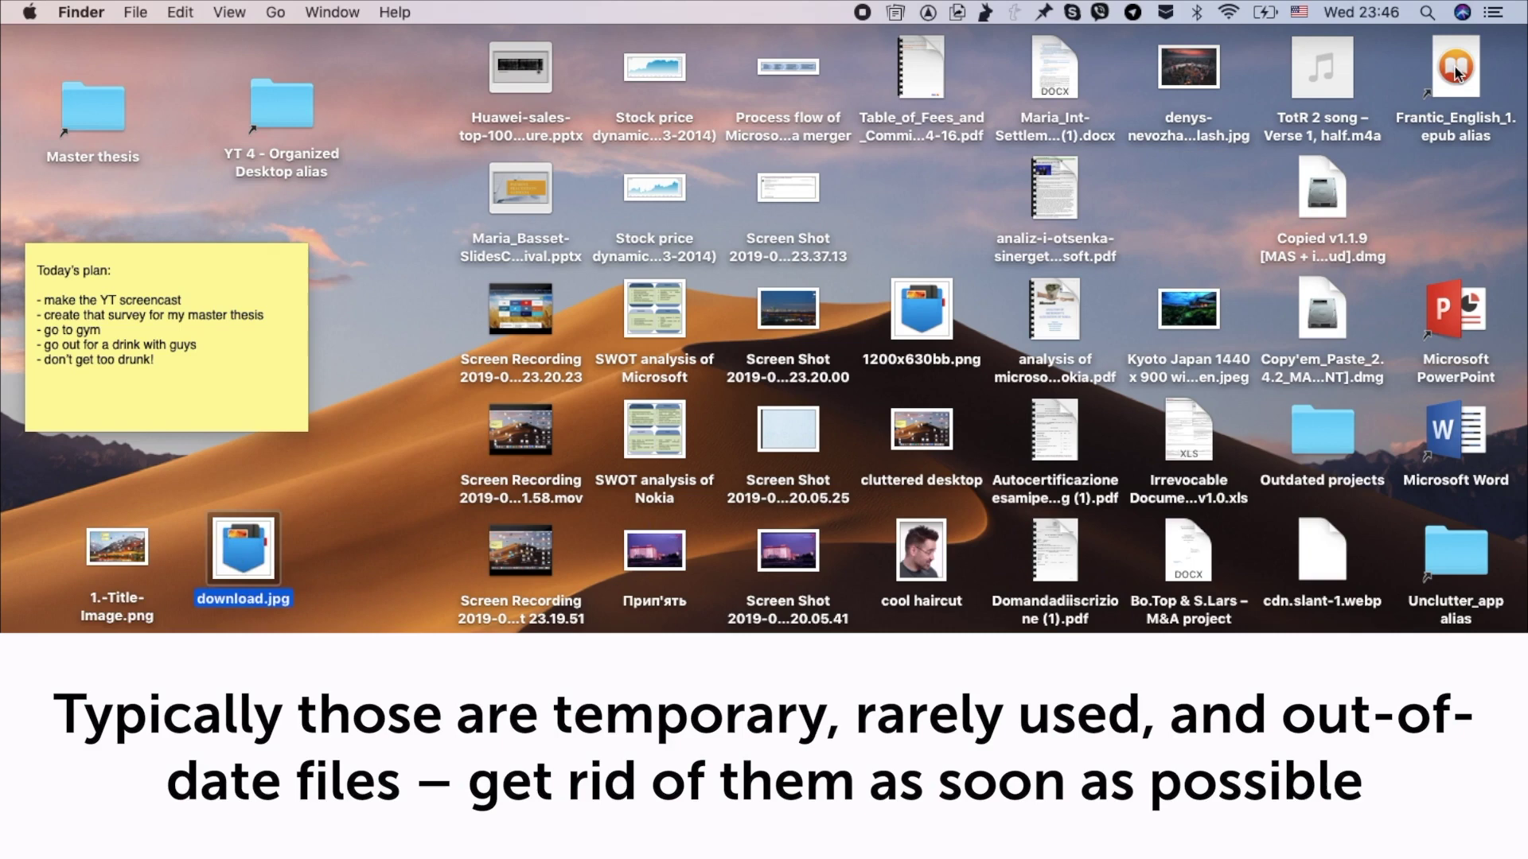
{"action": "left_click_drag", "start_coordinate": [1457, 70], "coordinate": [382, 542]}
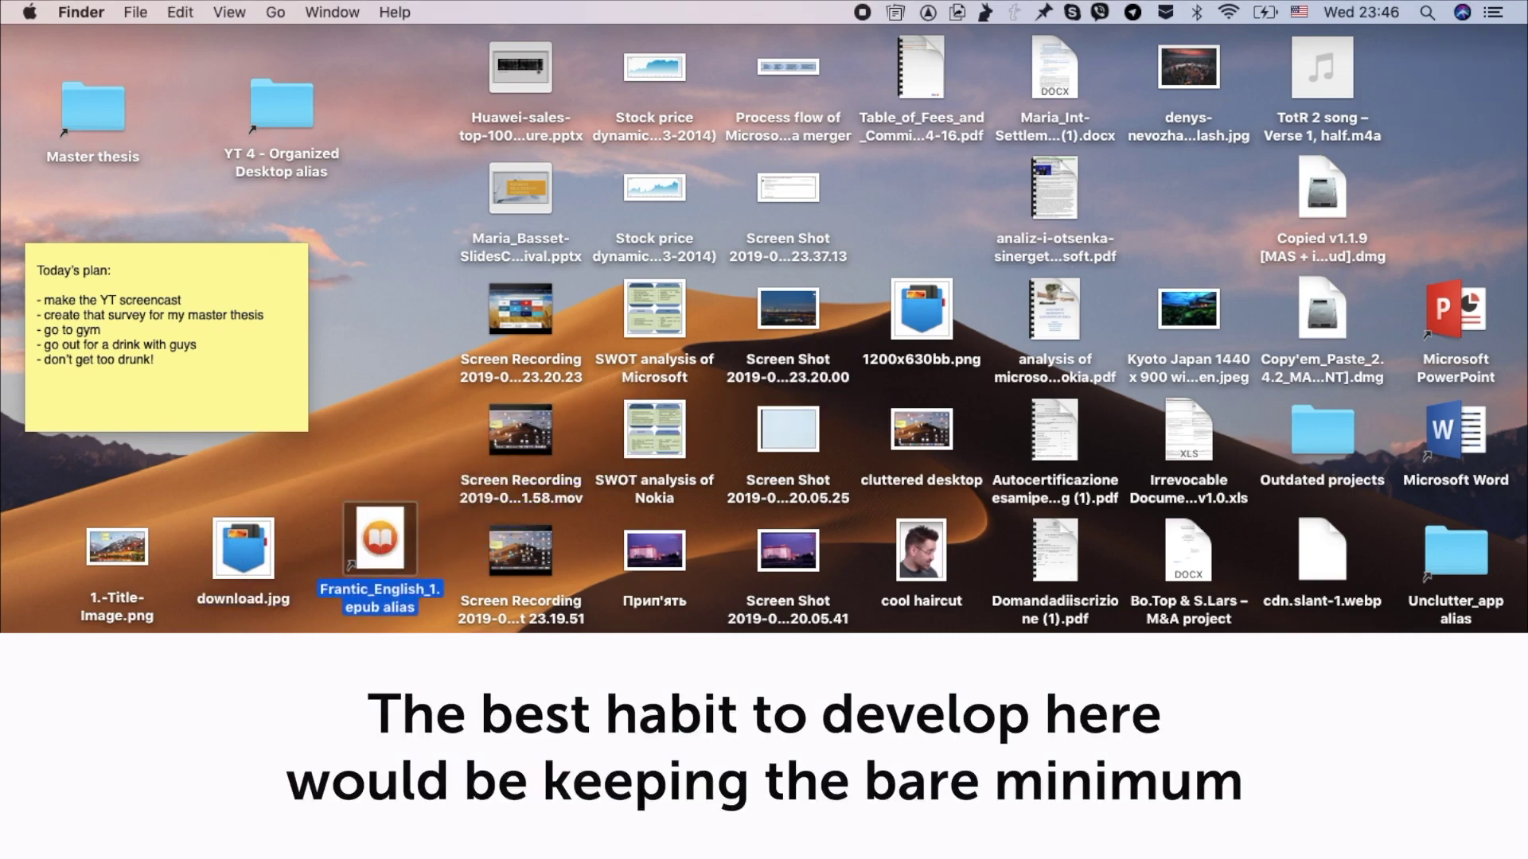
Step: Select the remaining 36 cluttered files on the right and move them to the Trash
{"action": "key", "text": "super+alt+a"}
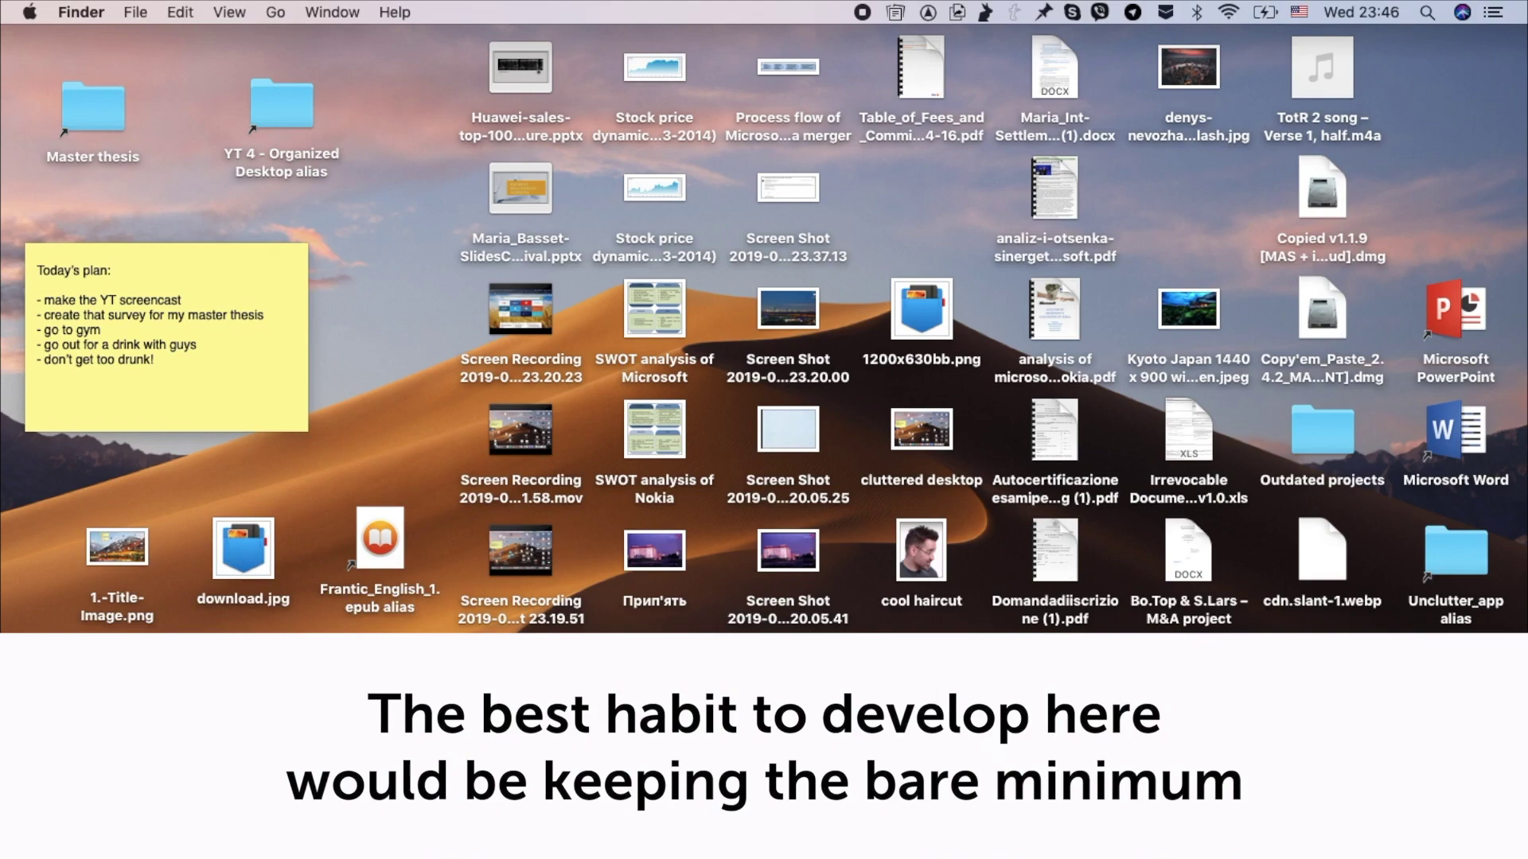
{"action": "left_click_drag", "start_coordinate": [458, 55], "coordinate": [1455, 634]}
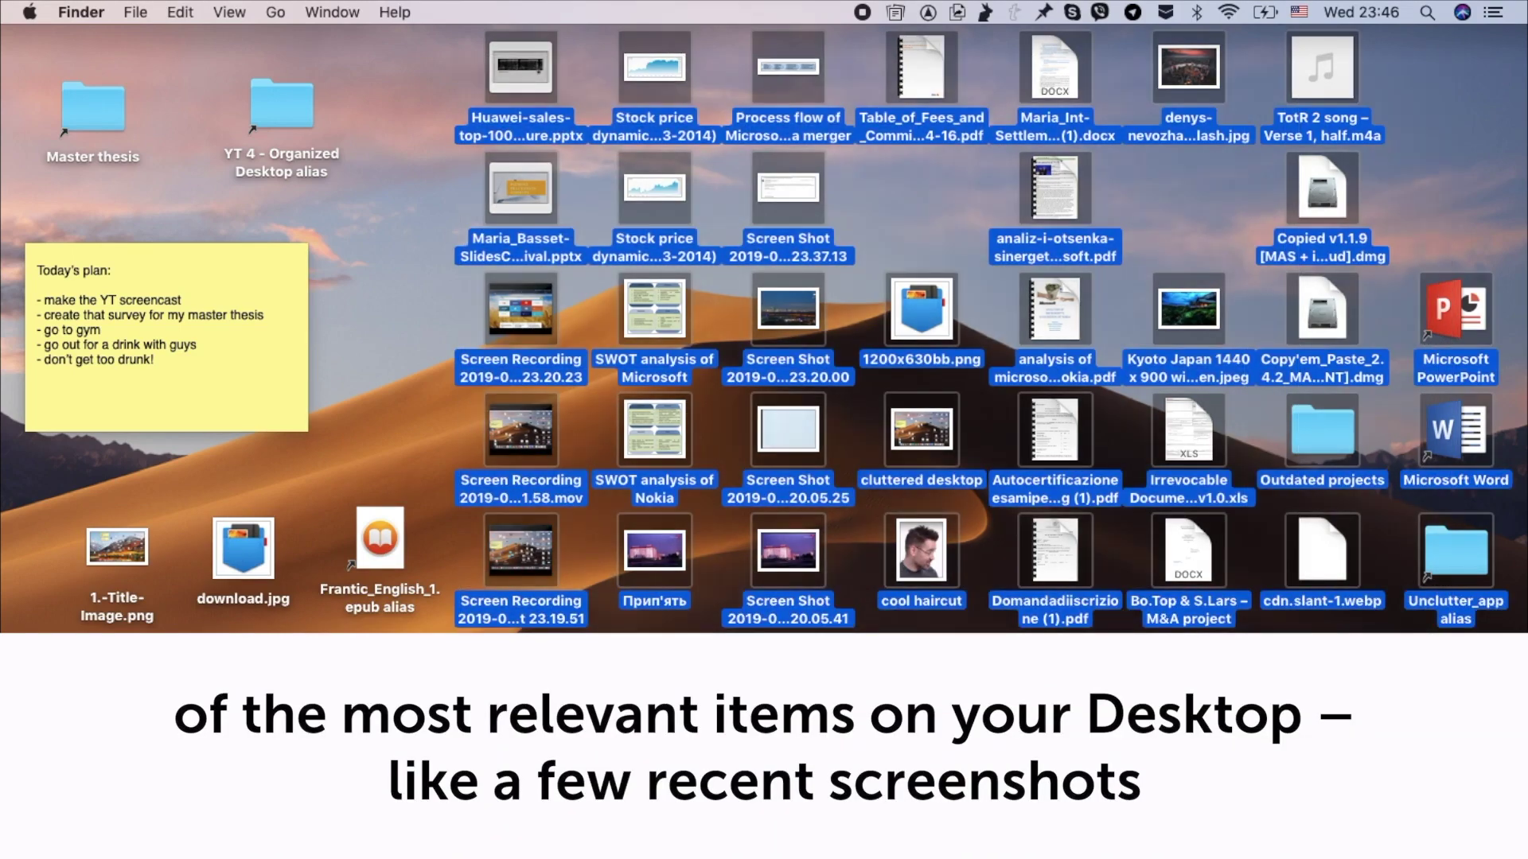
{"action": "key", "text": "super+ctrl+n"}
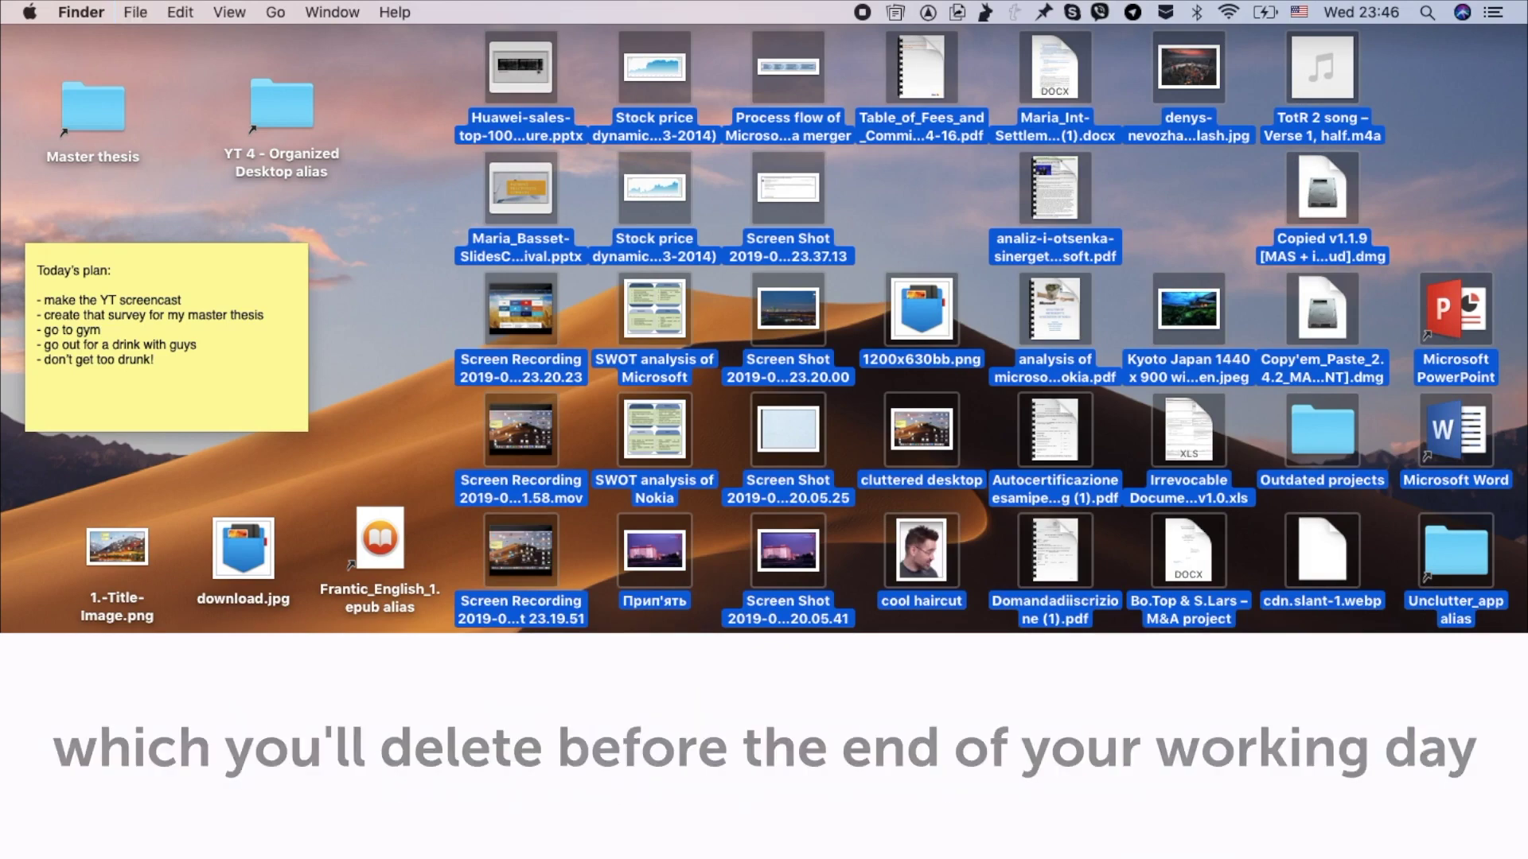
{"action": "key", "text": "super+BackSpace"}
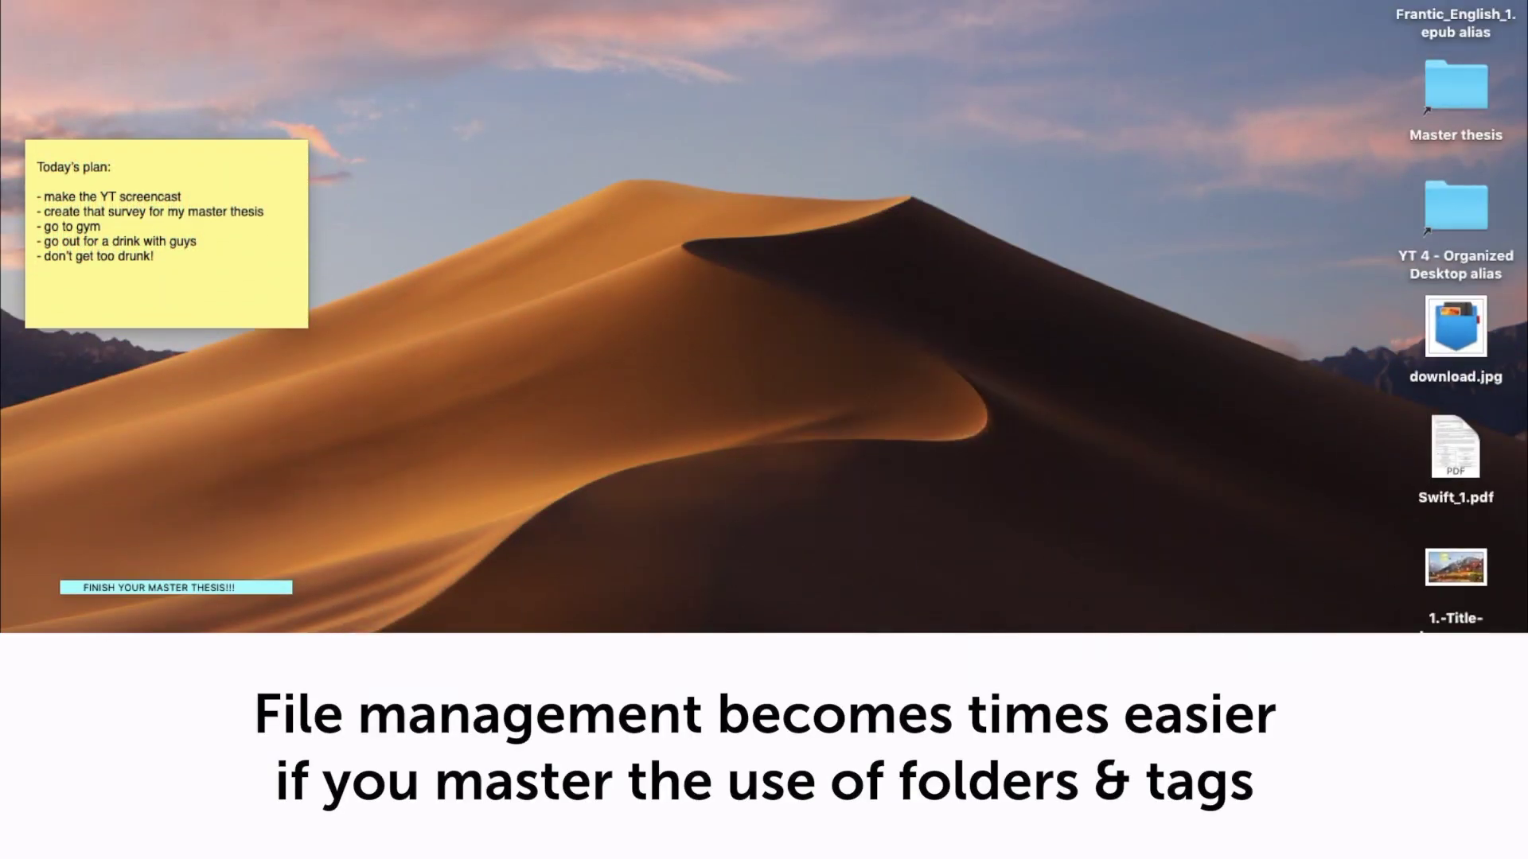
Step: Open a Finder window and go to the YouTube folder inside Documents
{"action": "key", "text": "super+n"}
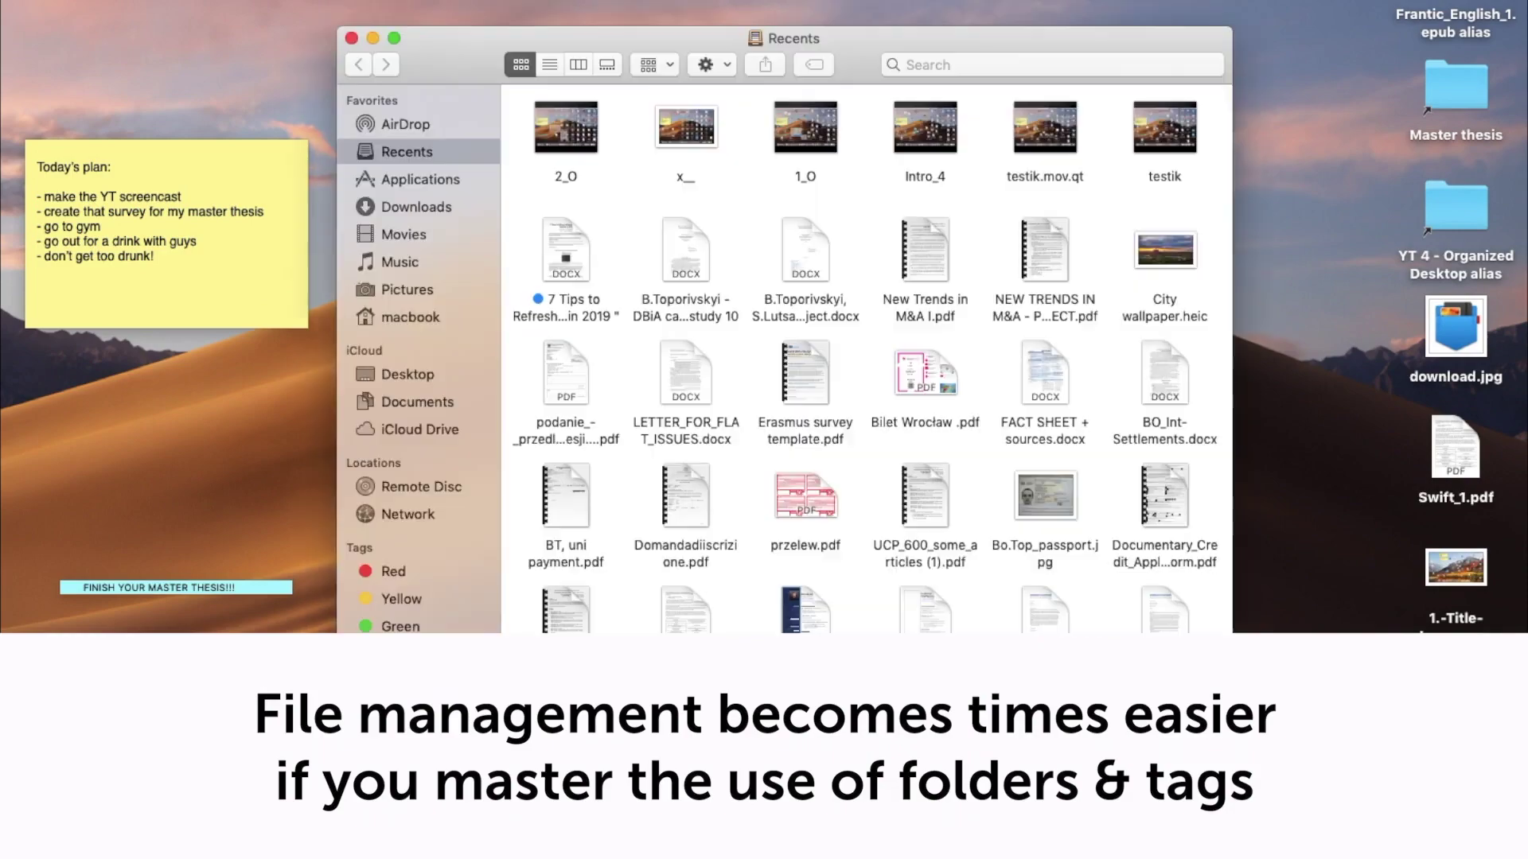
{"action": "left_click", "coordinate": [434, 176]}
{"action": "left_click", "coordinate": [431, 395]}
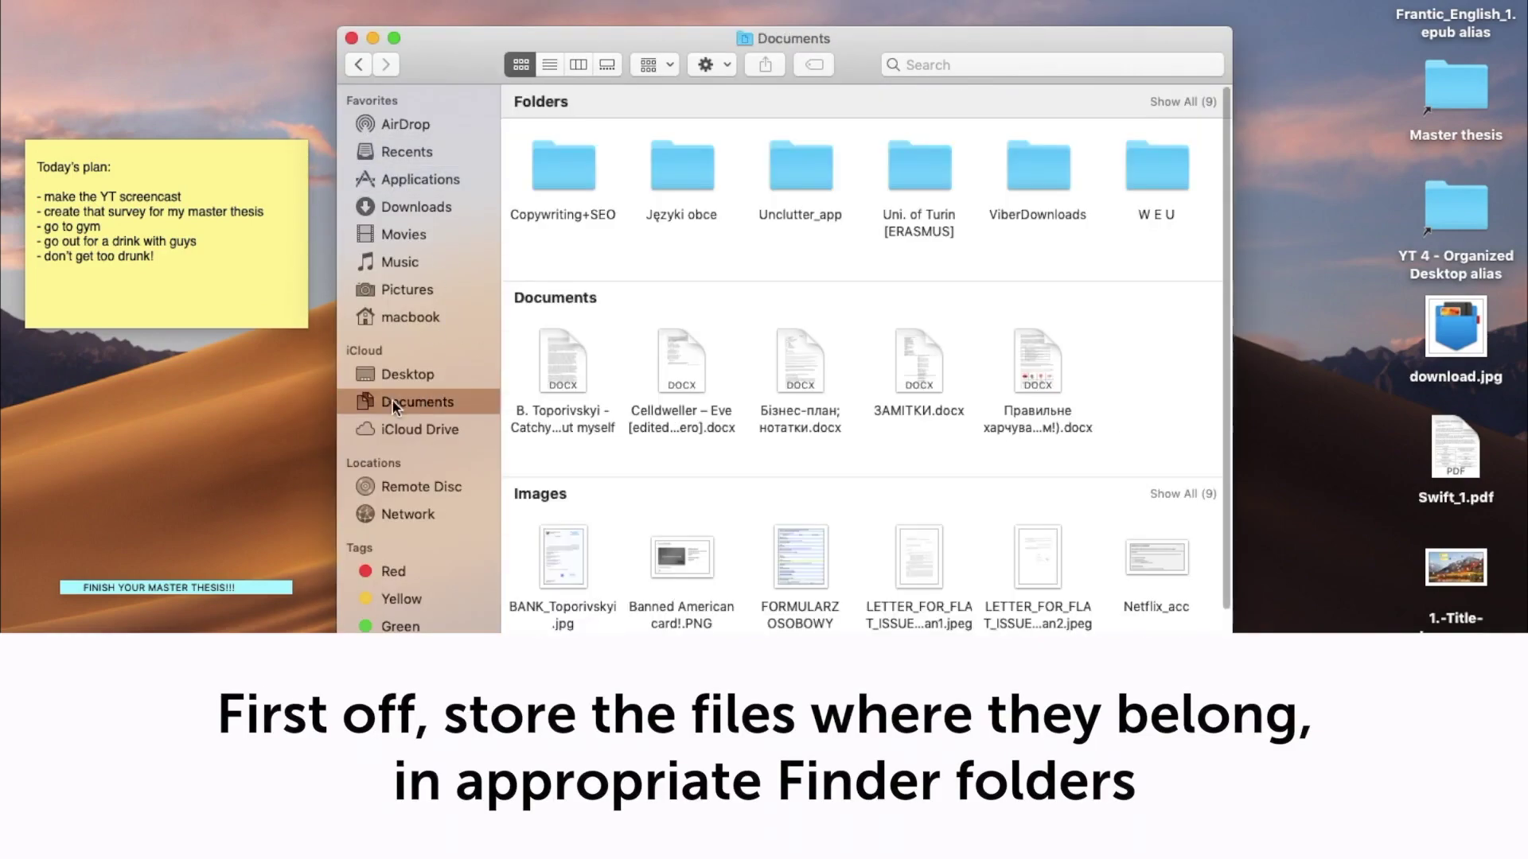
{"action": "left_click", "coordinate": [427, 289]}
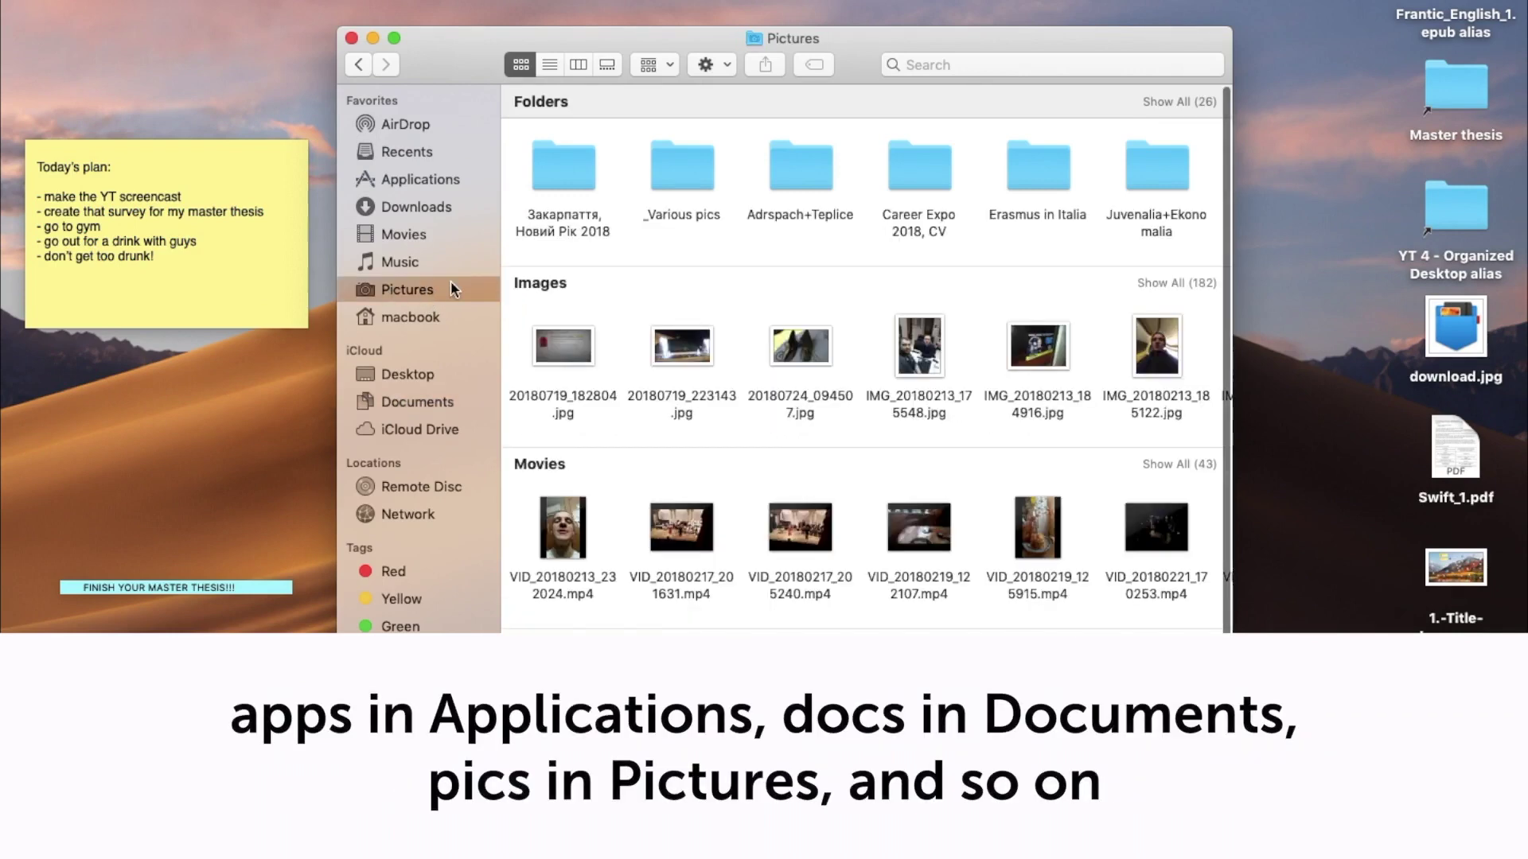
{"action": "left_click", "coordinate": [455, 402]}
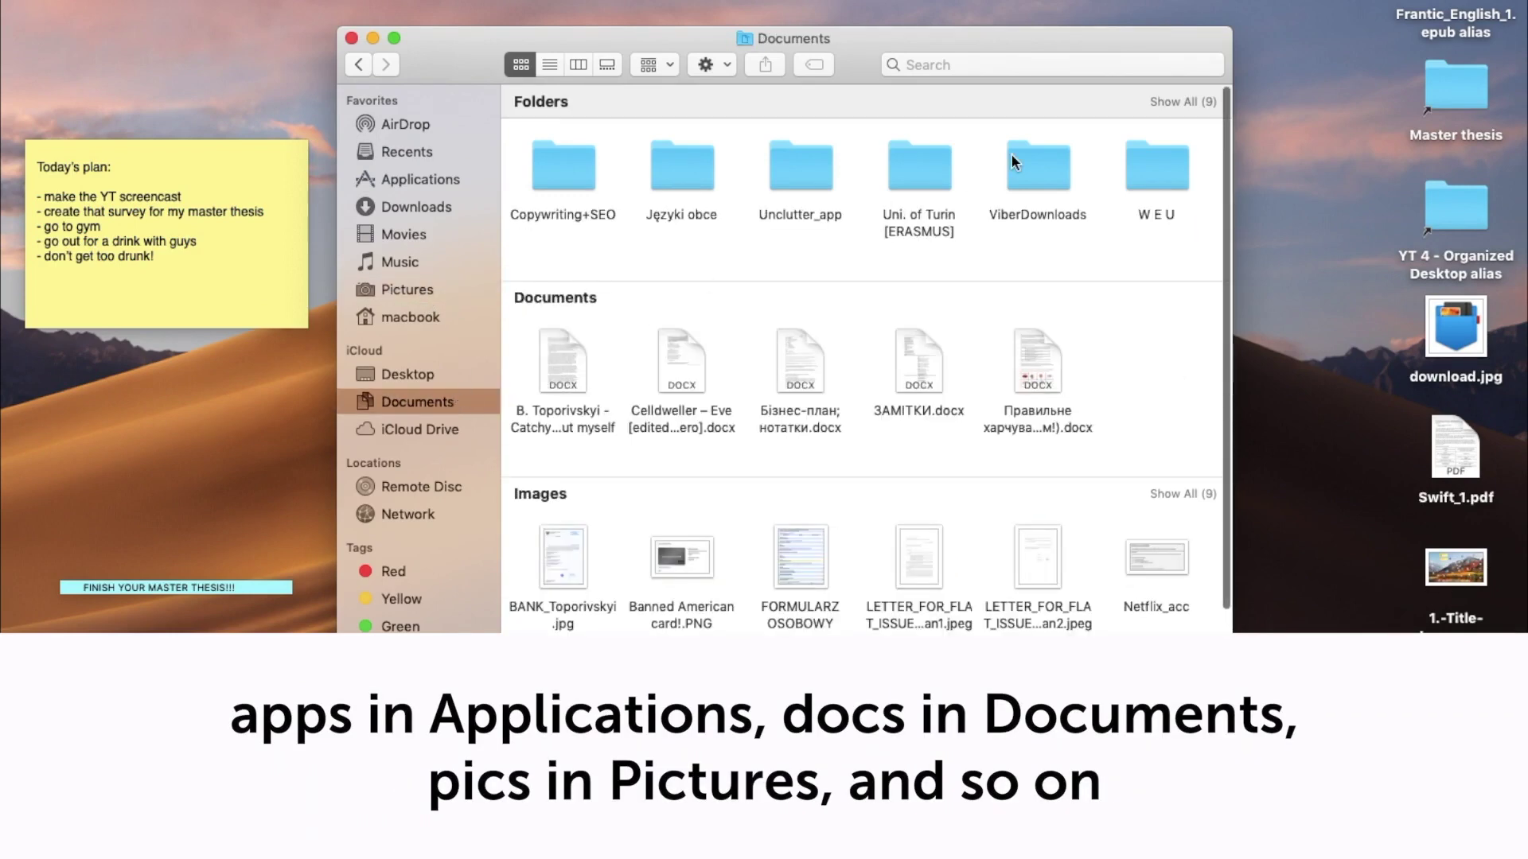
{"action": "scroll", "coordinate": [1011, 153], "scroll_direction": "right", "scroll_amount": 3}
{"action": "double_click", "coordinate": [1073, 170]}
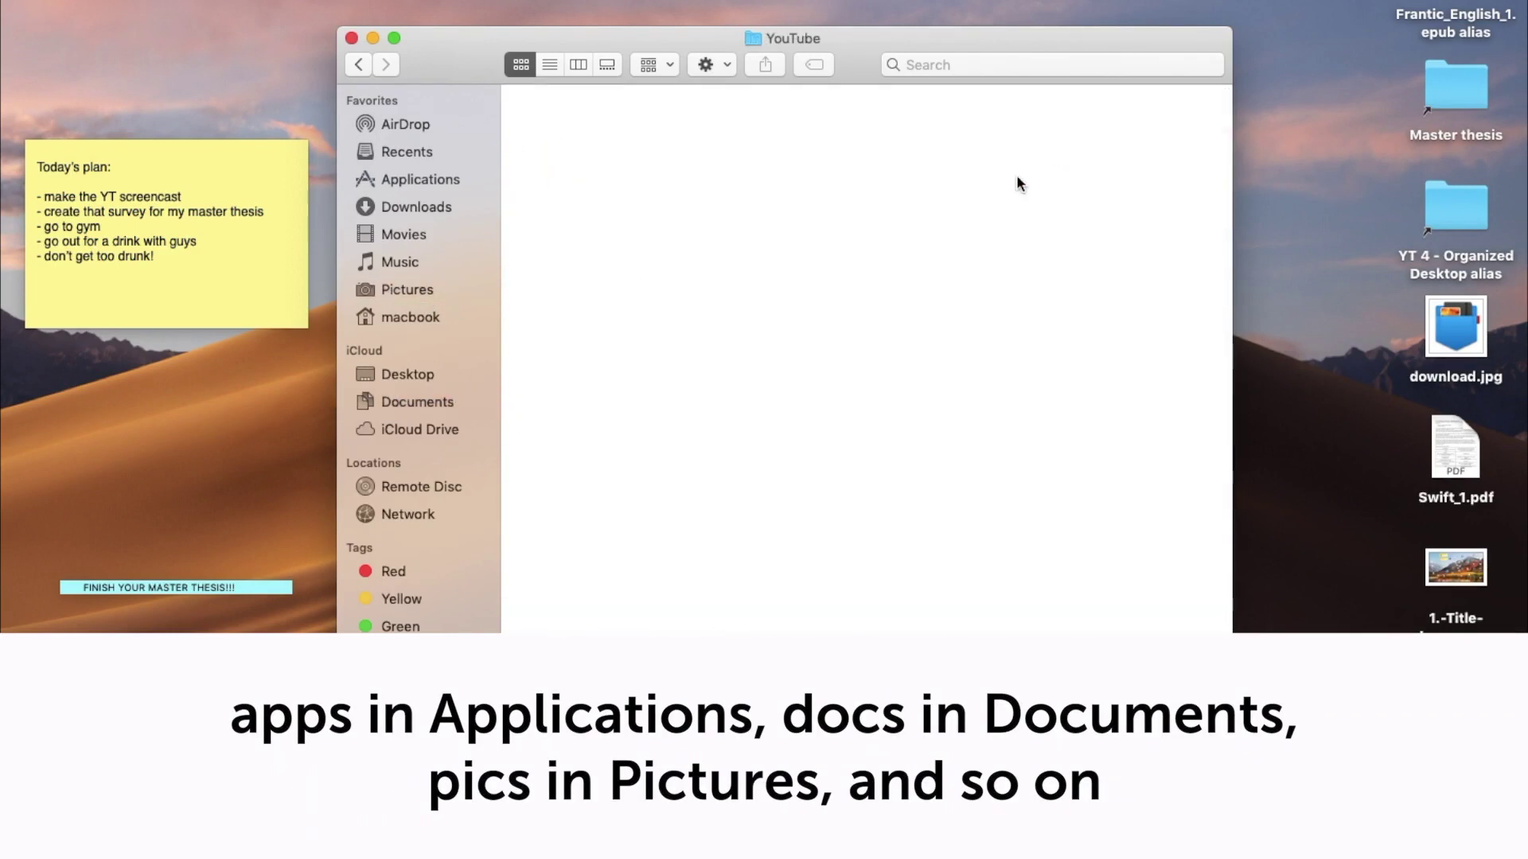
Step: Create a new folder named 'YT video - Tidy, 20.06' inside YouTube
{"action": "right_click", "coordinate": [792, 239]}
{"action": "left_click", "coordinate": [808, 241]}
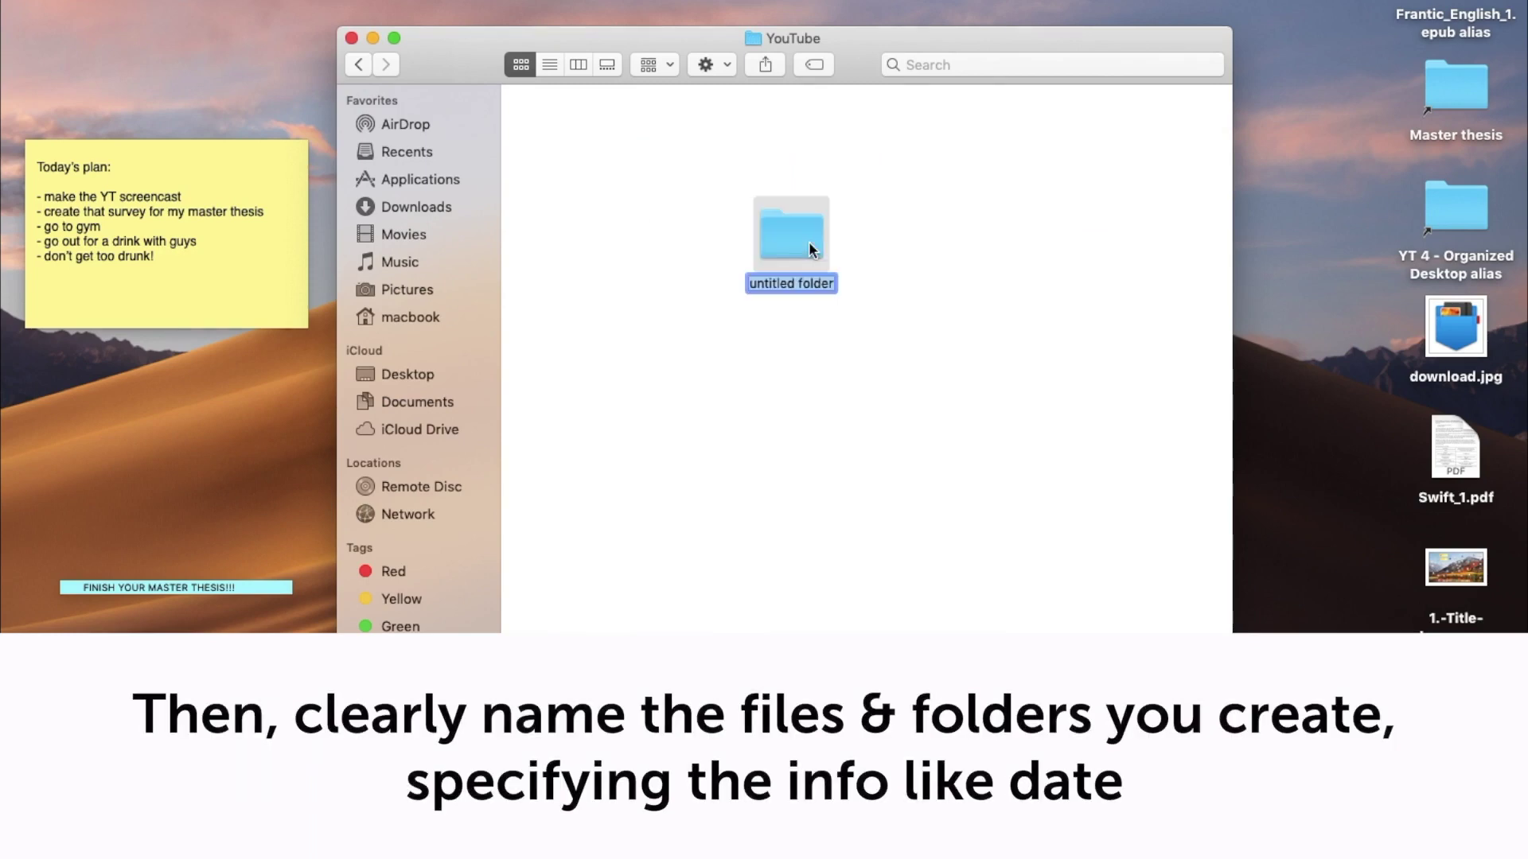
{"action": "type", "text": "YT video"}
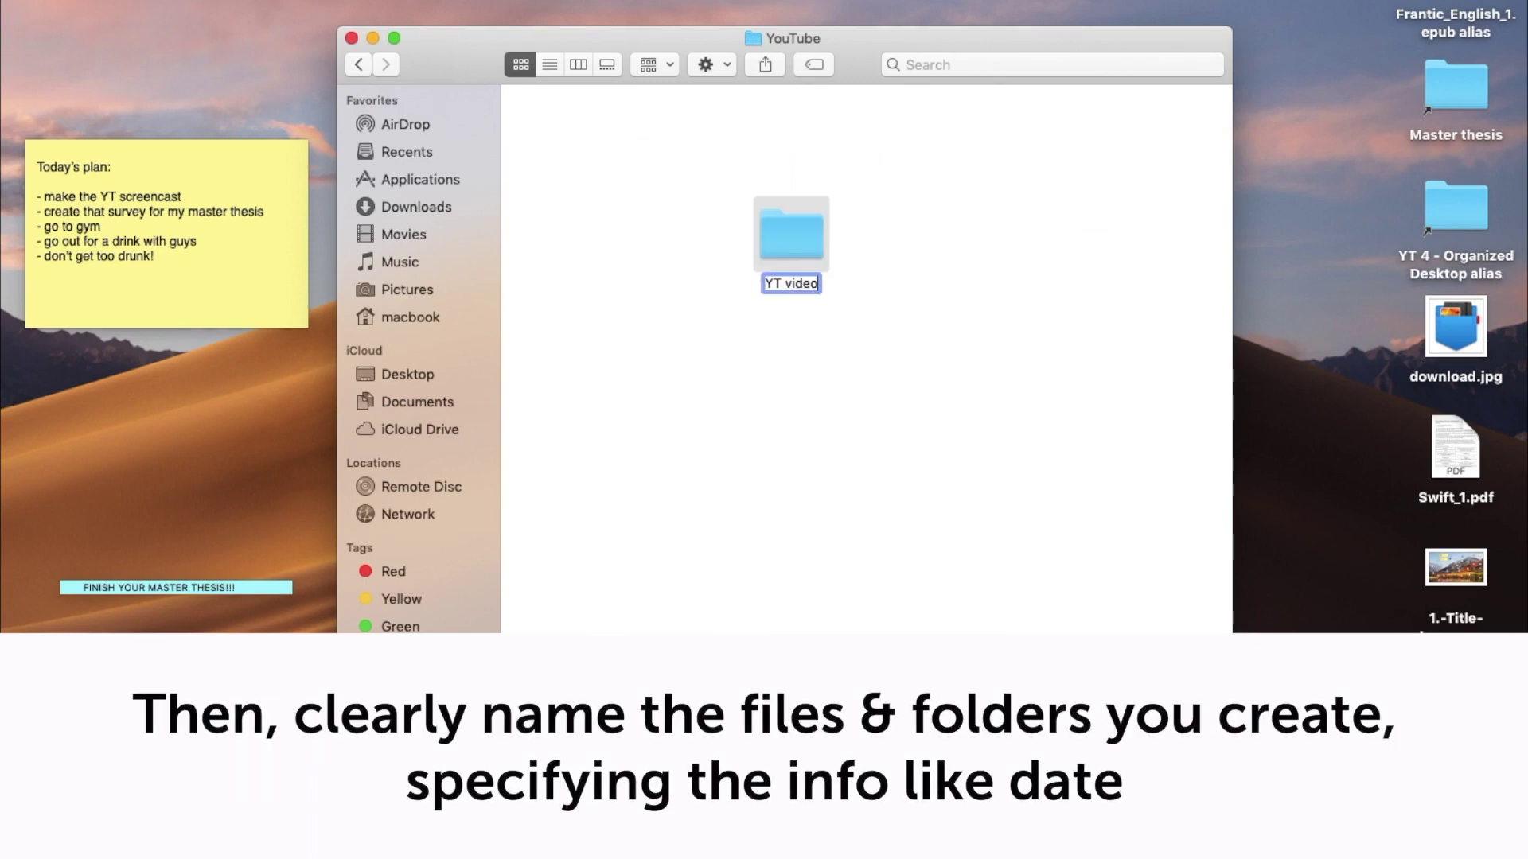
{"action": "type", "text": " - Ti"}
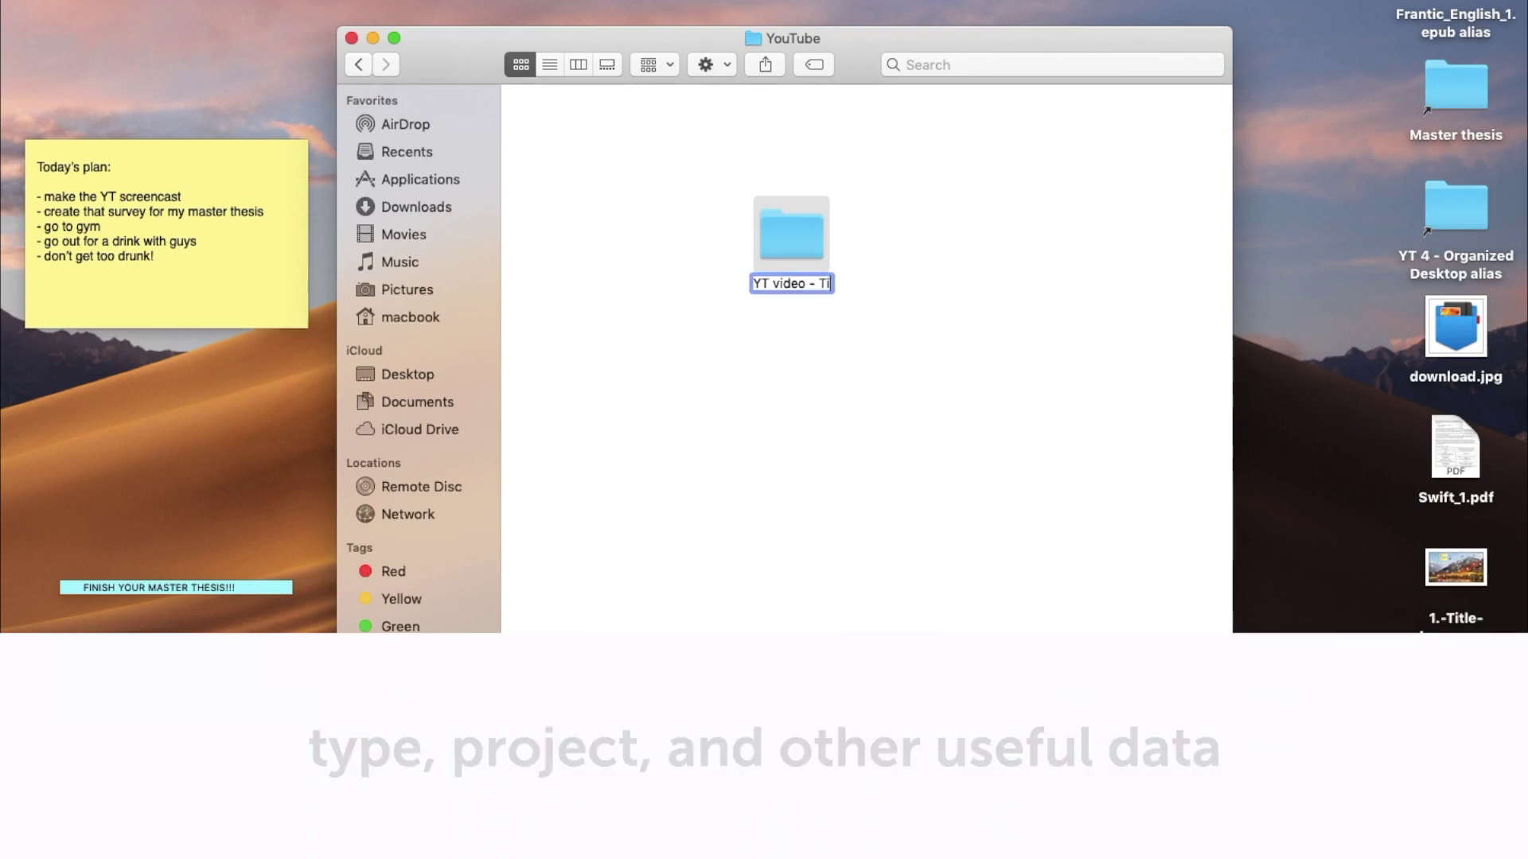
{"action": "type", "text": "dy, 20.06"}
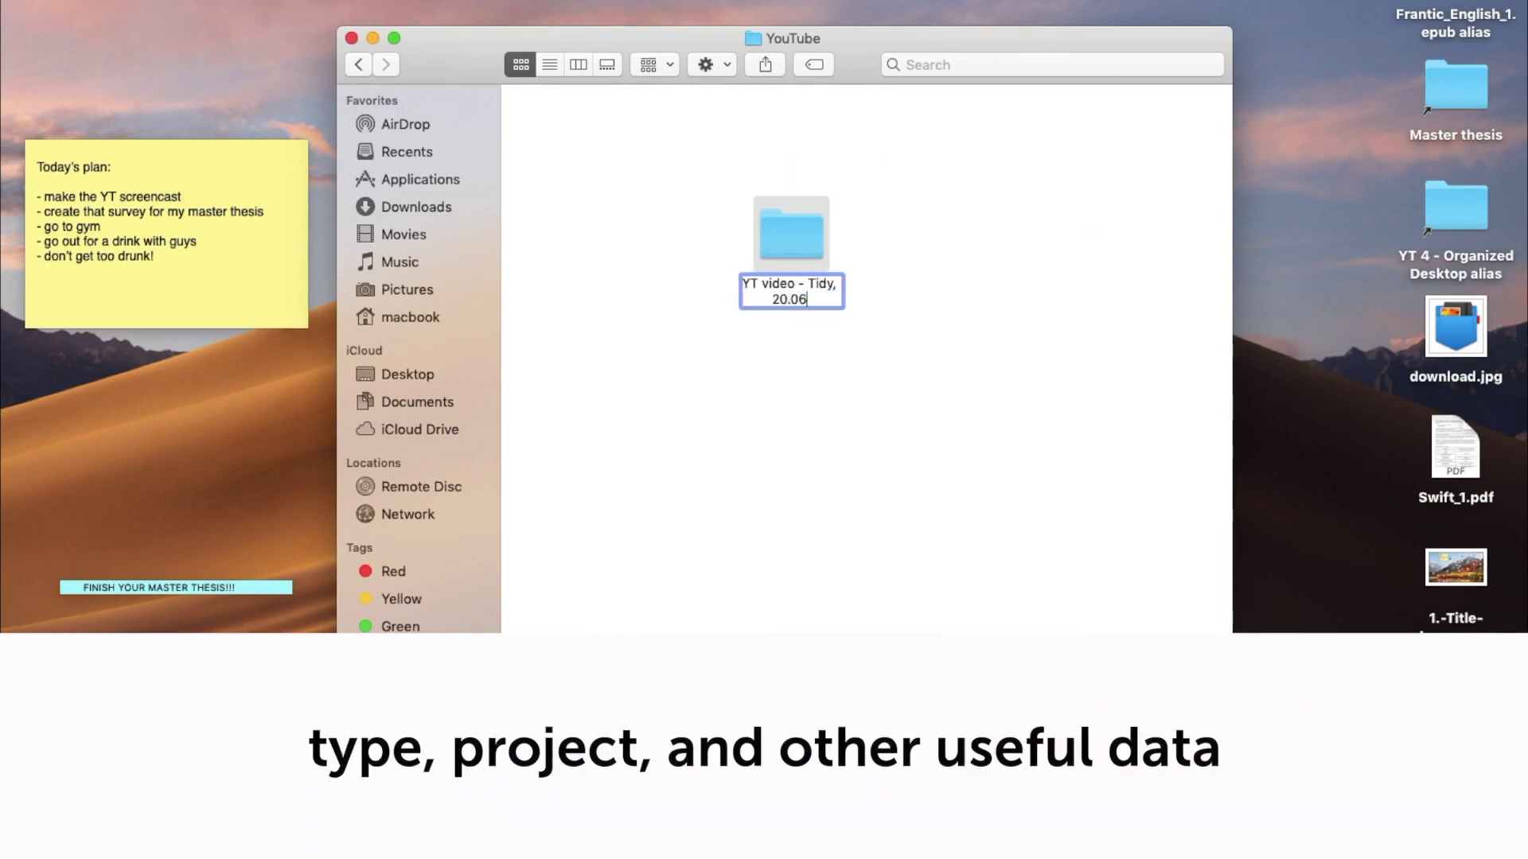
{"action": "key", "text": "Return"}
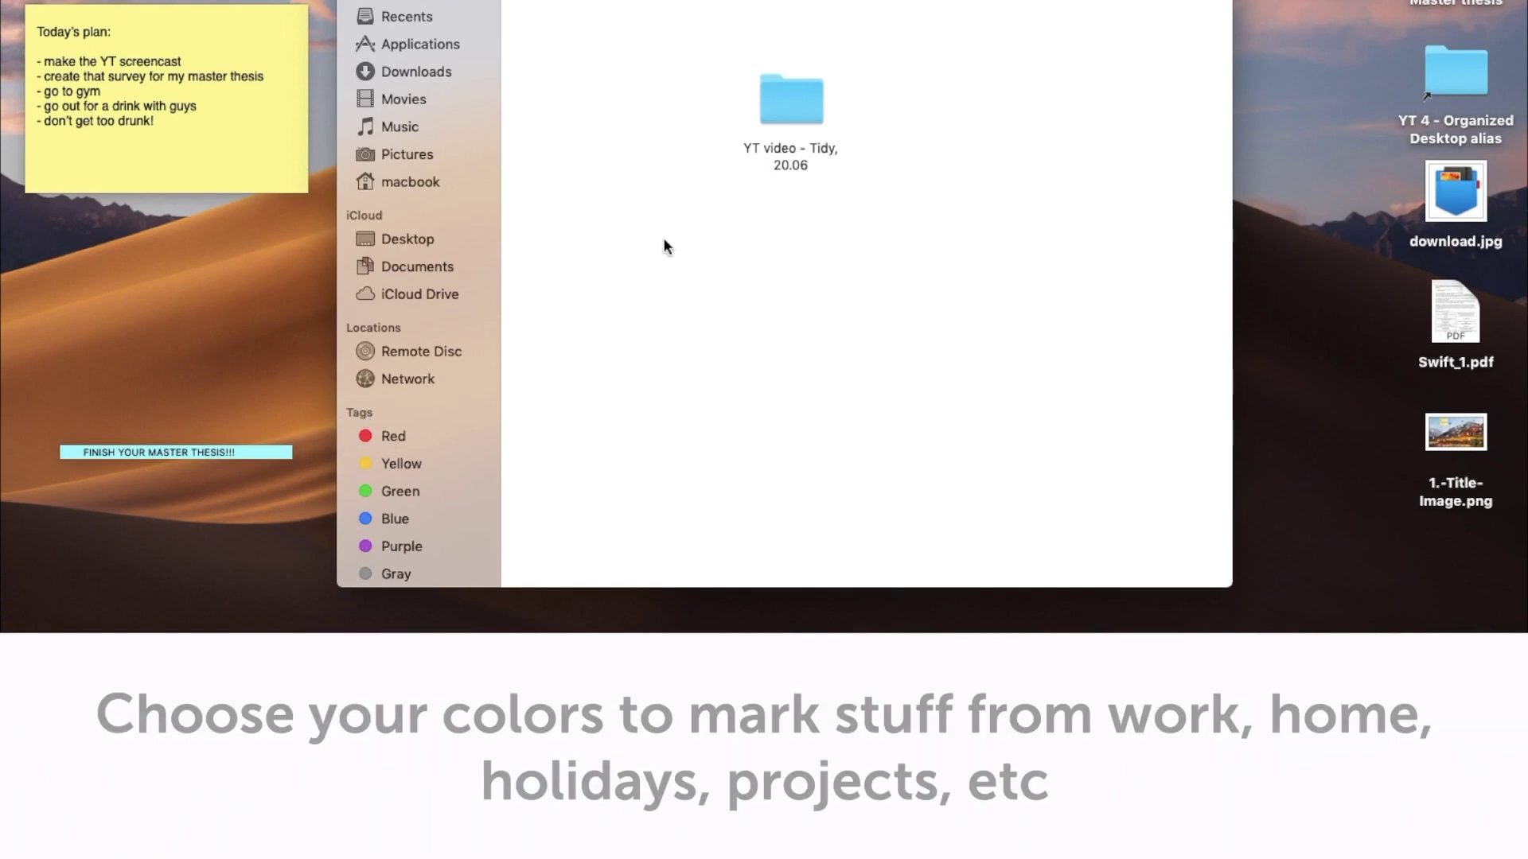
Step: Tag the 'YT video - Tidy, 20.06' folder Blue and list all Blue-tagged items
{"action": "right_click", "coordinate": [779, 114]}
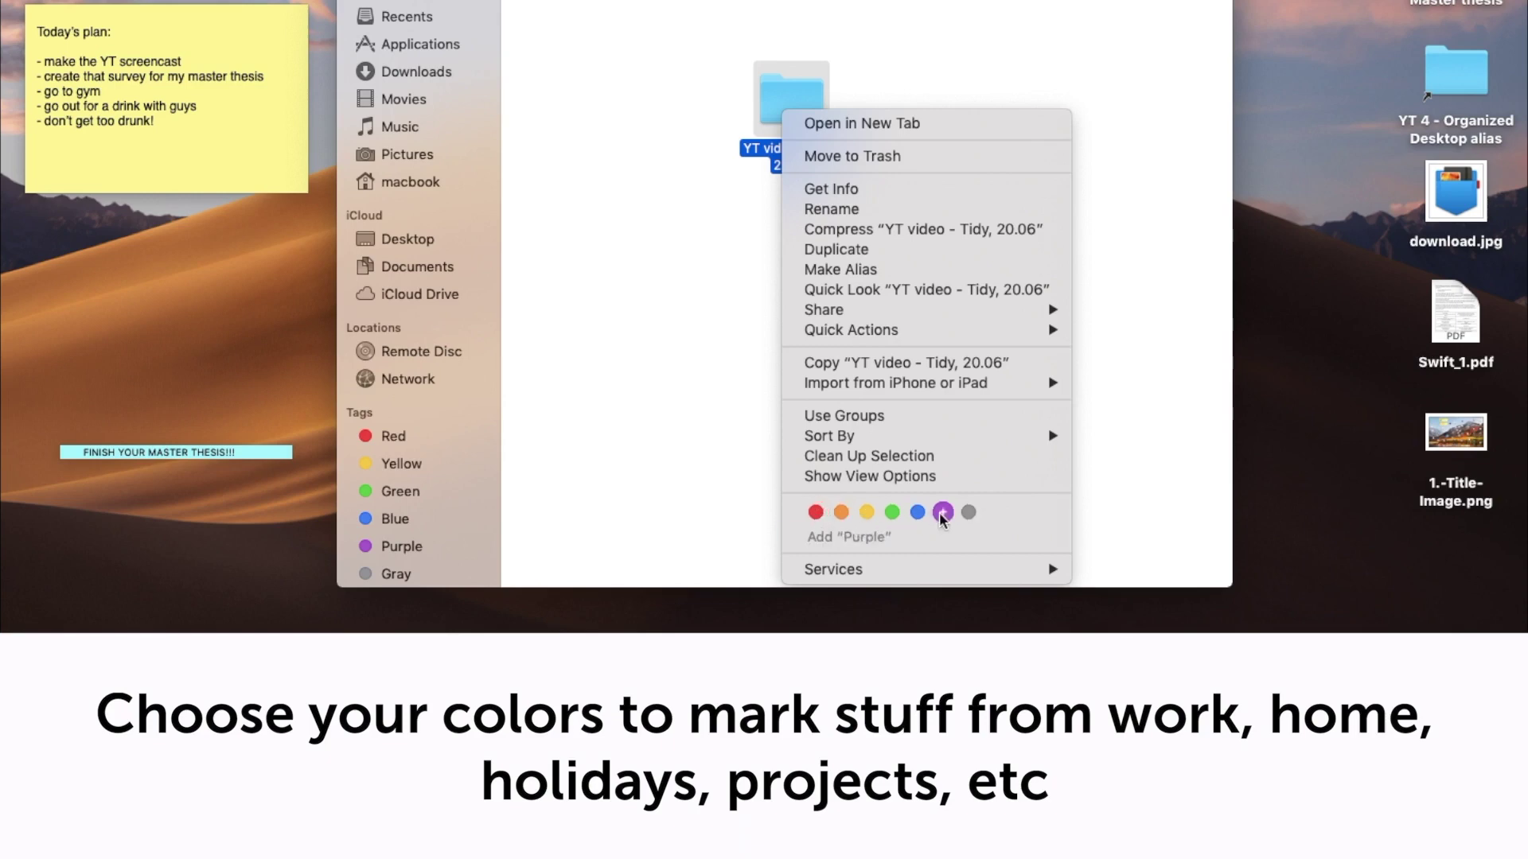
{"action": "left_click", "coordinate": [918, 511]}
{"action": "left_click", "coordinate": [733, 407]}
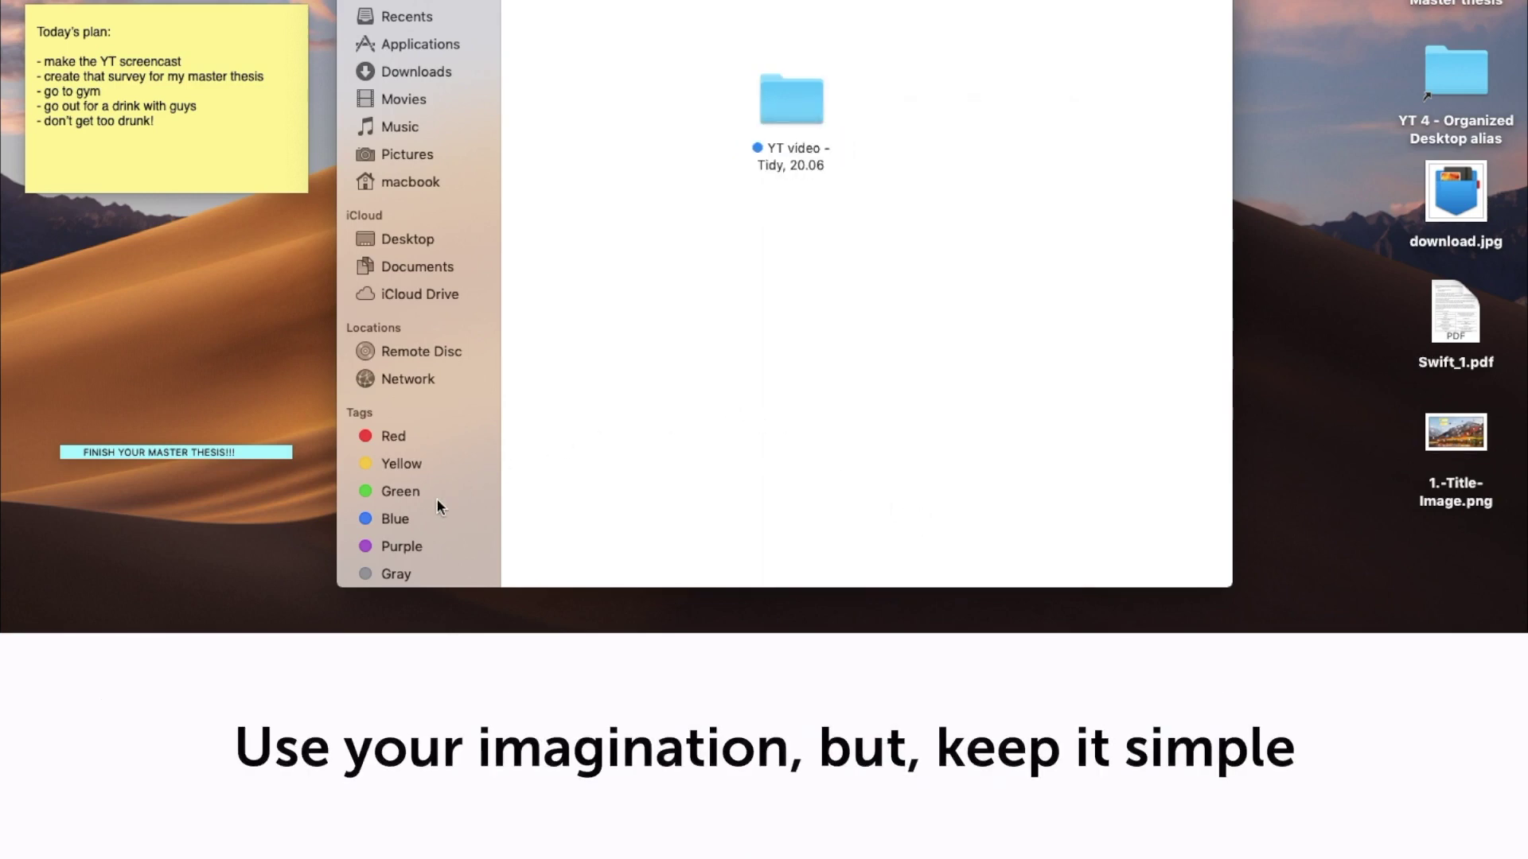
{"action": "left_click", "coordinate": [405, 516]}
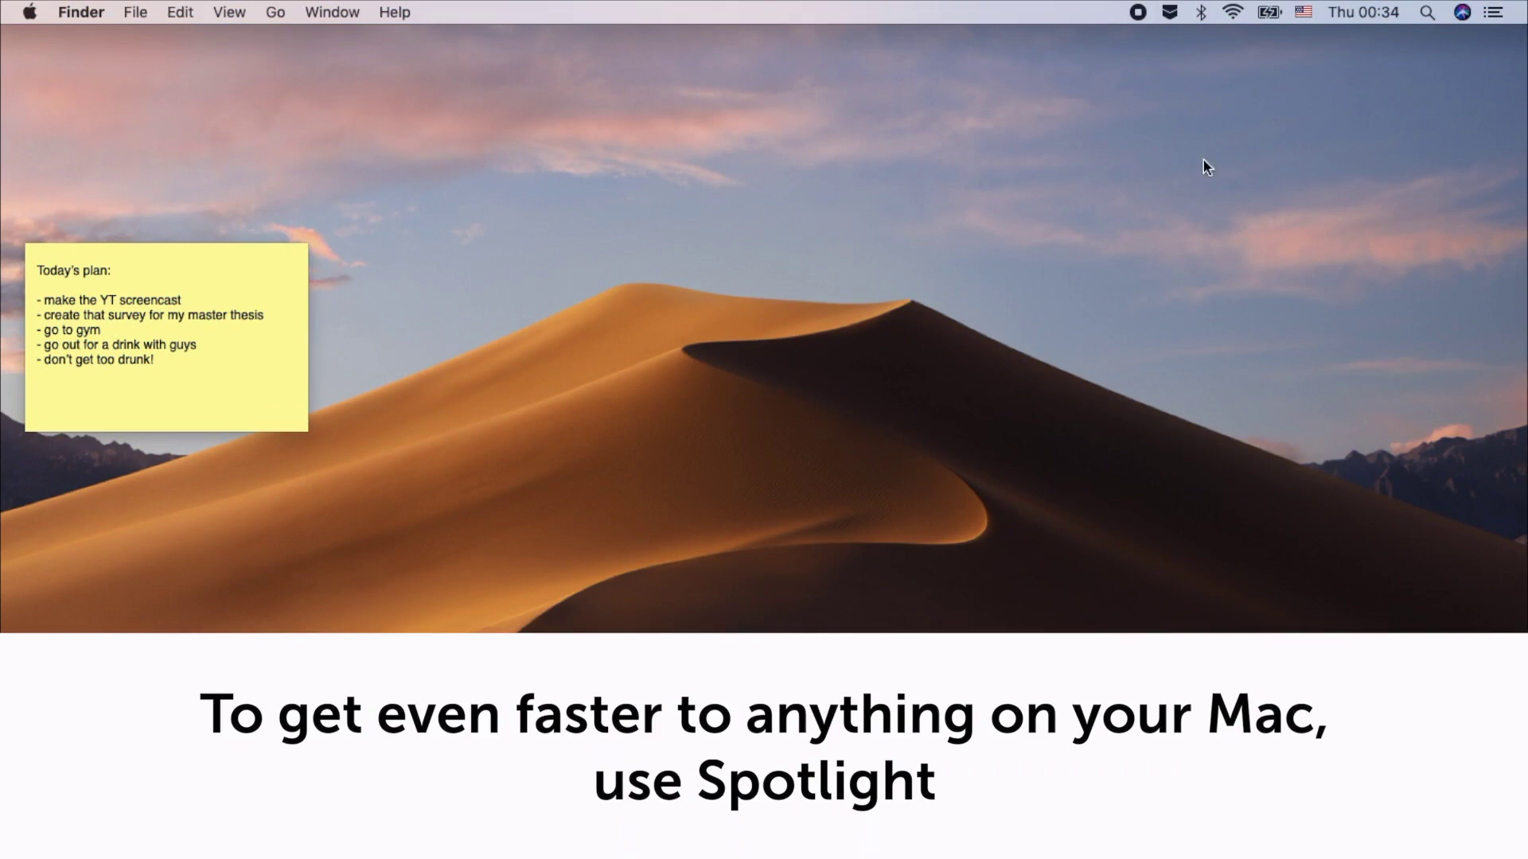
{"action": "left_click", "coordinate": [1428, 14]}
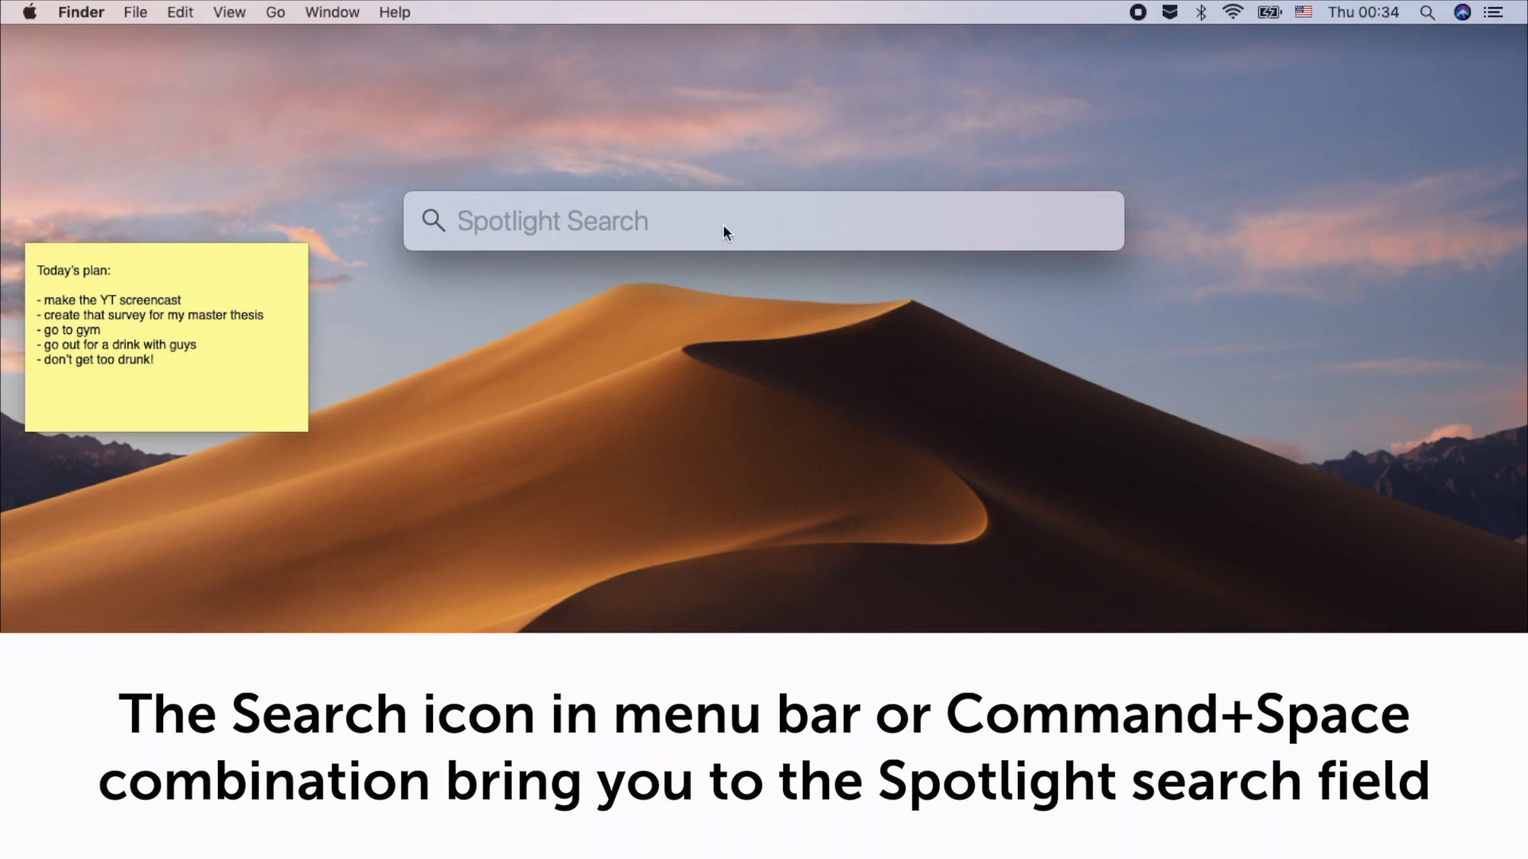
{"action": "type", "text": "YT"}
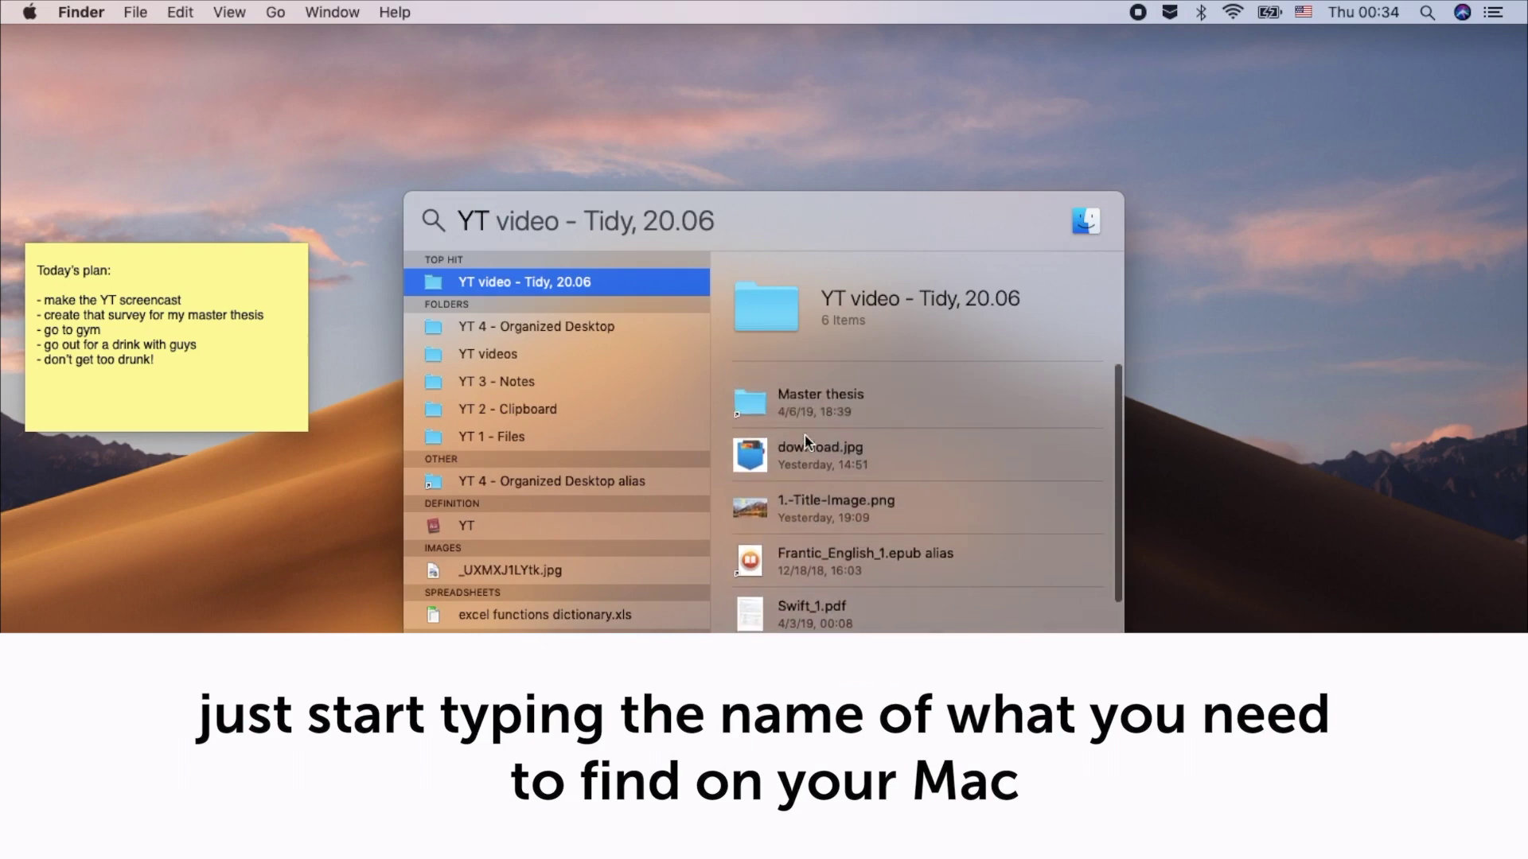
{"action": "double_click", "coordinate": [648, 282]}
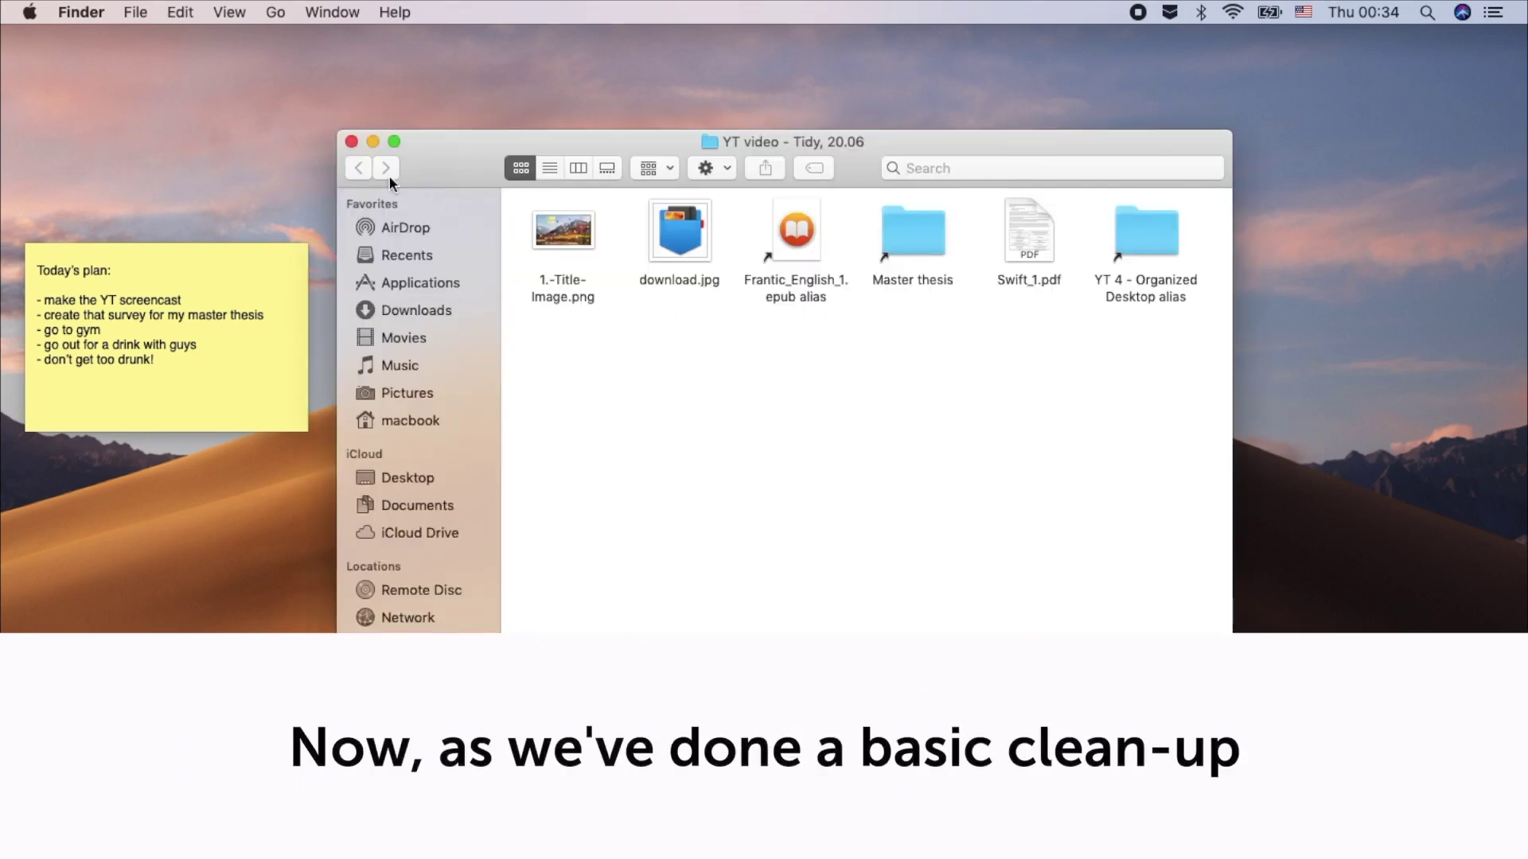
{"action": "left_click", "coordinate": [355, 148]}
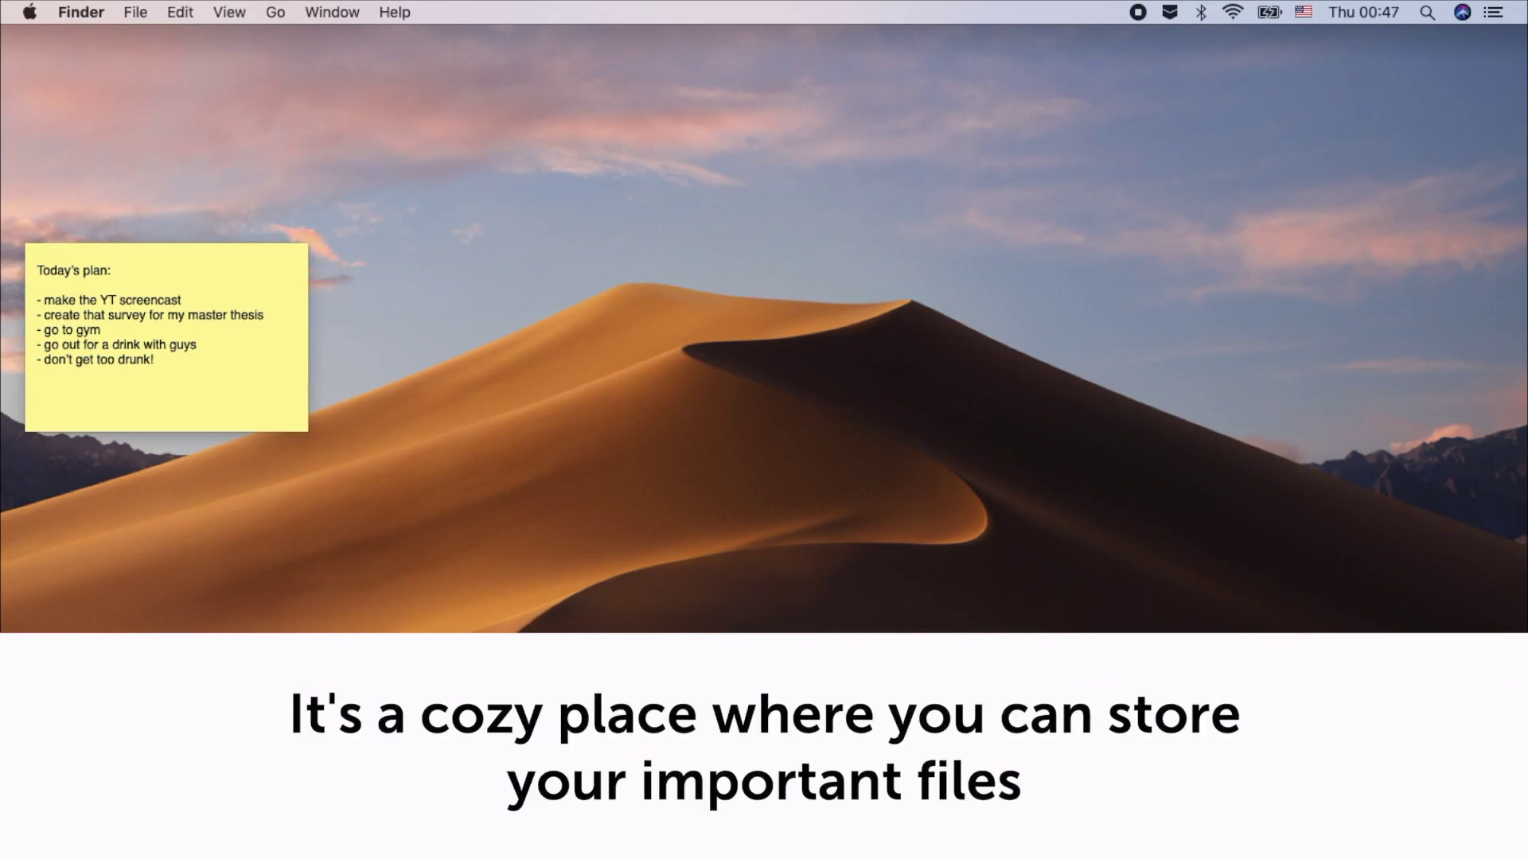
Step: Copy all the Today's plan sticky note text and paste it into Unclutter's Notes pane
{"action": "left_click", "coordinate": [184, 362]}
{"action": "key", "text": "super+a"}
{"action": "key", "text": "super+c"}
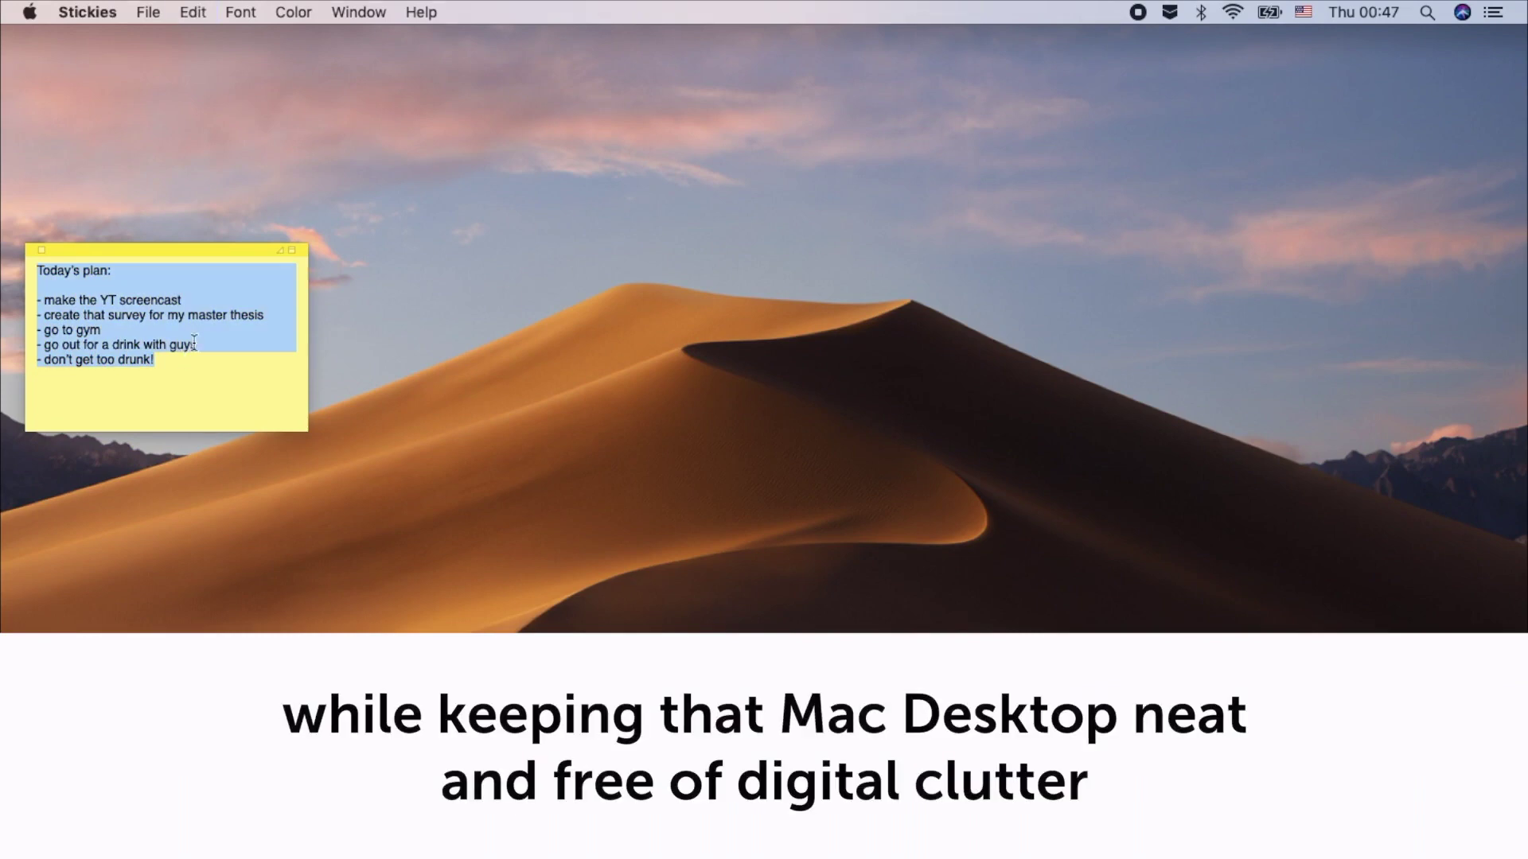
{"action": "scroll", "coordinate": [894, 4], "scroll_direction": "down", "scroll_amount": 2}
{"action": "left_click", "coordinate": [1165, 193]}
{"action": "key", "text": "super+v"}
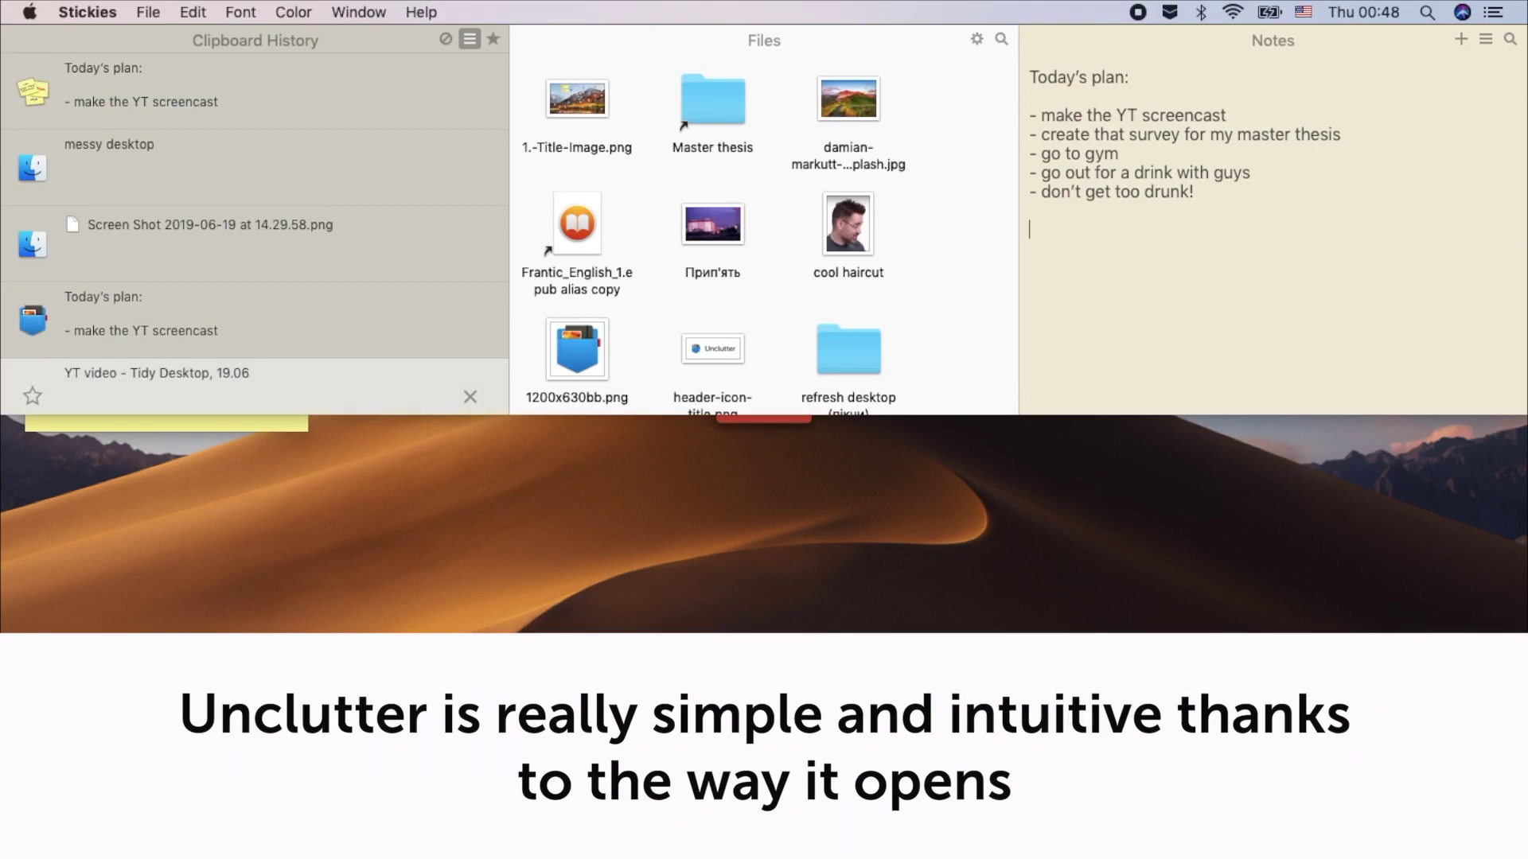
Step: Hide the Unclutter panel and add the thesis reminder to clipboard history
{"action": "left_click", "coordinate": [307, 453]}
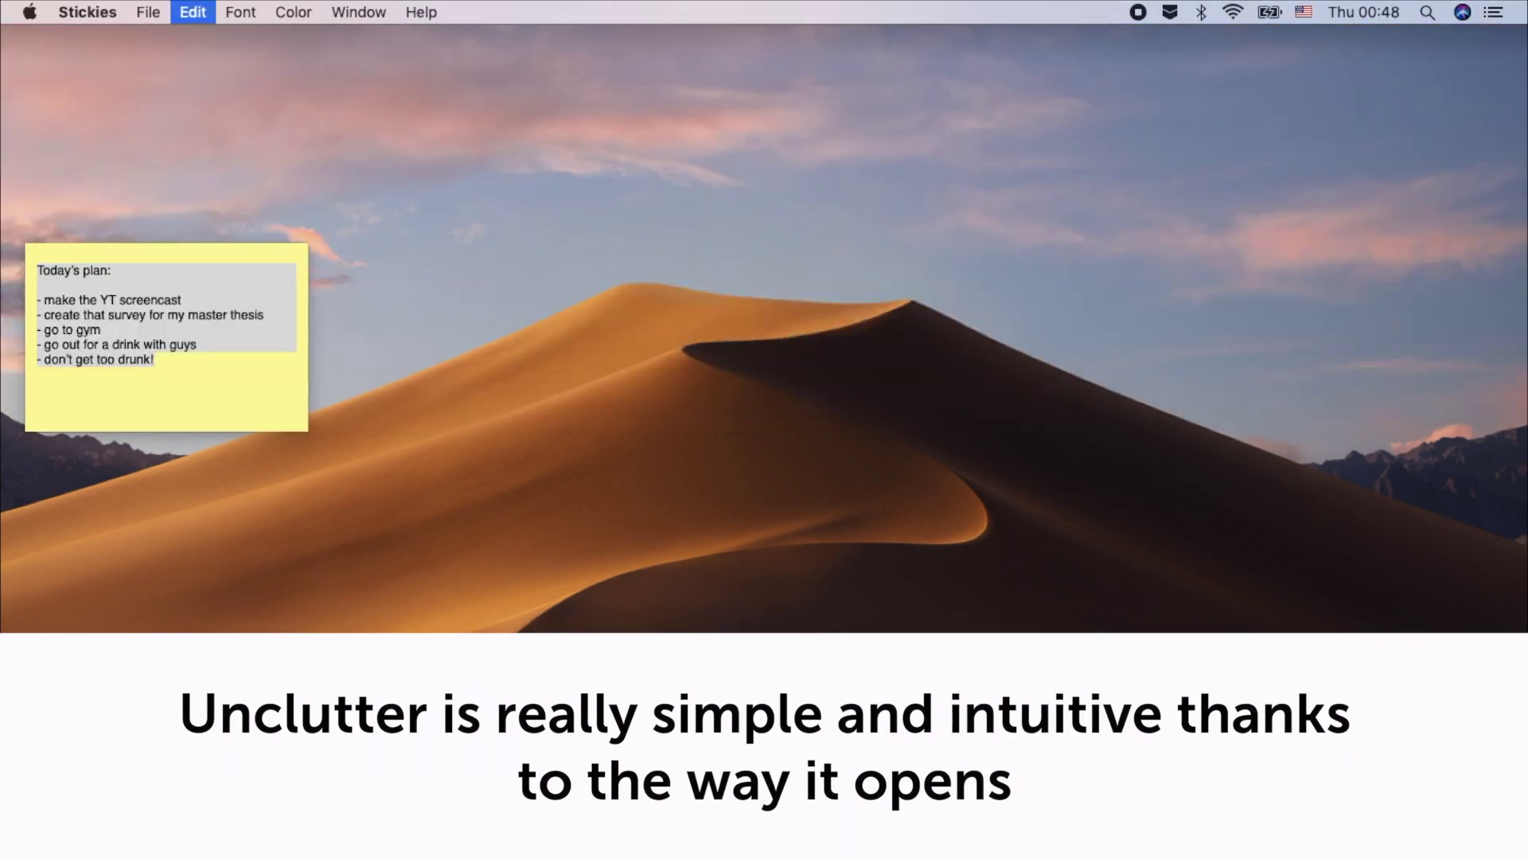
{"action": "scroll", "coordinate": [1110, 6], "scroll_direction": "down", "scroll_amount": 2}
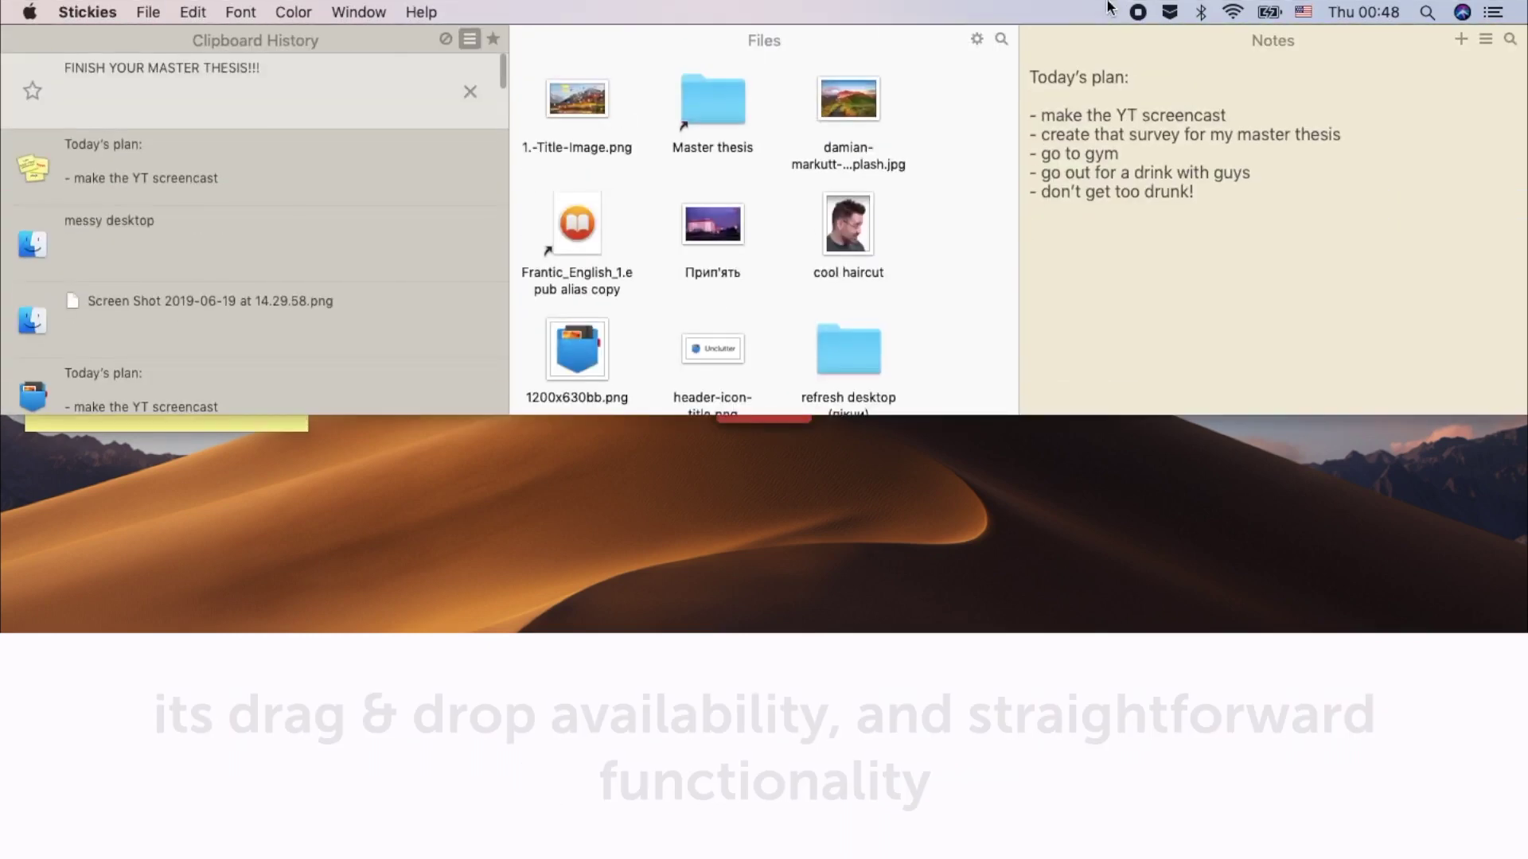
{"action": "key", "text": "super+v"}
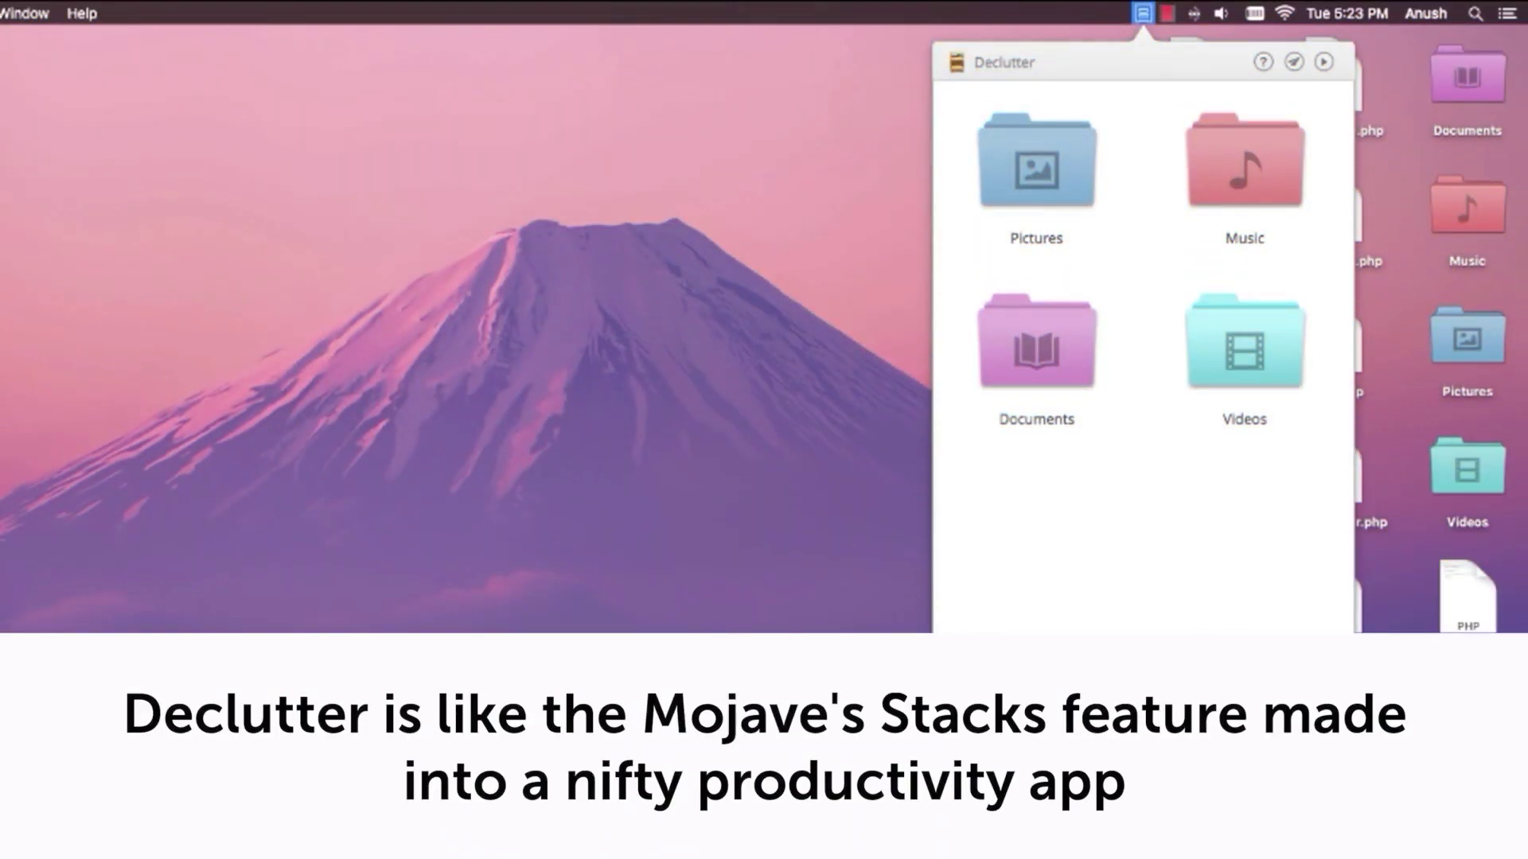
Step: Add a red Declutter folder with a document icon, named phpfiles, filtering the php extension
{"action": "left_click", "coordinate": [1036, 342]}
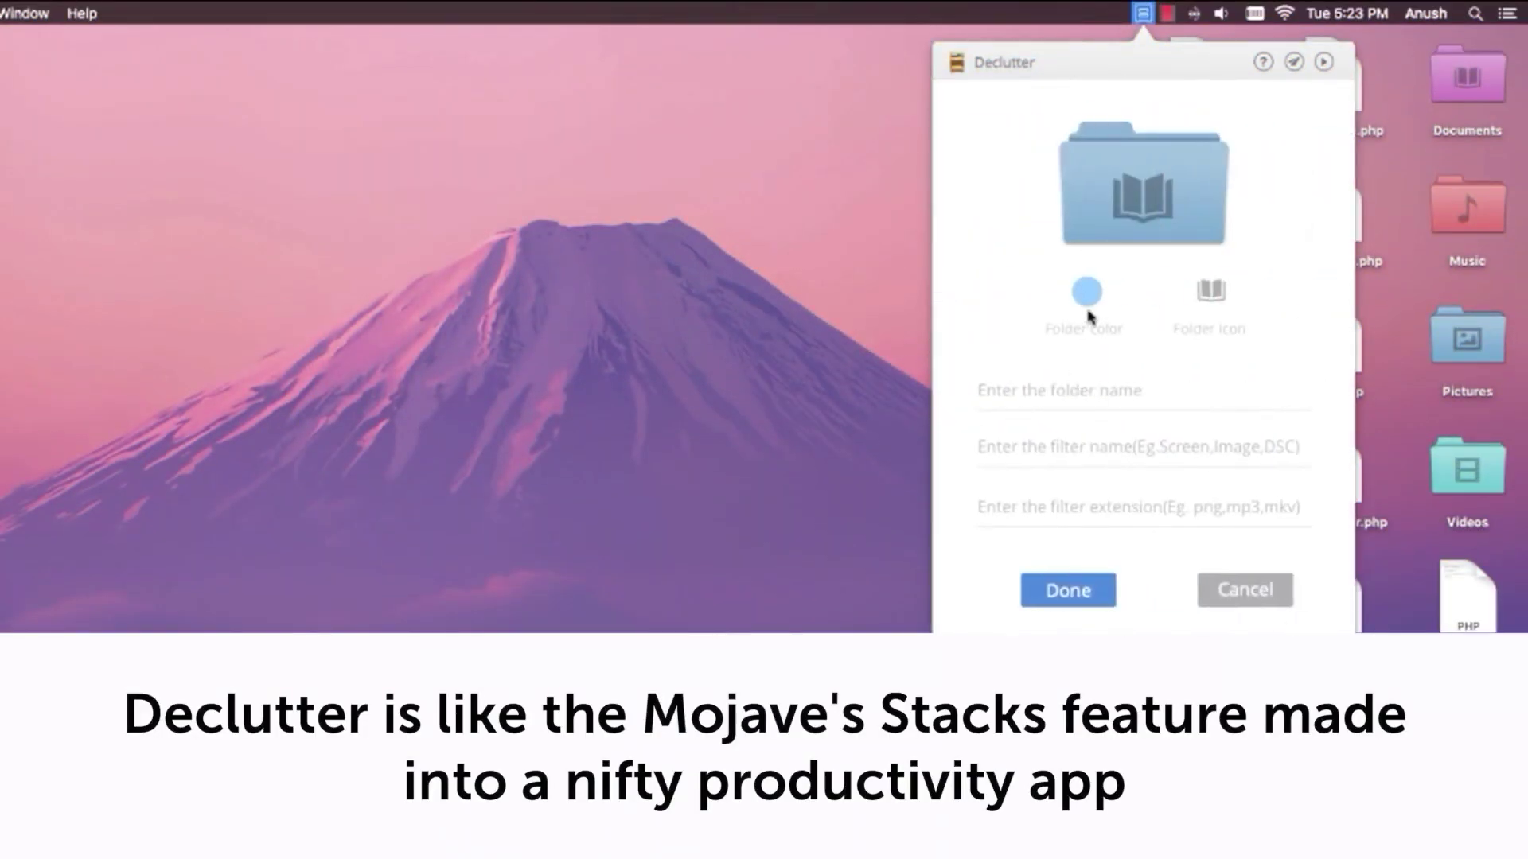
{"action": "left_click", "coordinate": [1087, 293]}
{"action": "left_click", "coordinate": [1117, 358]}
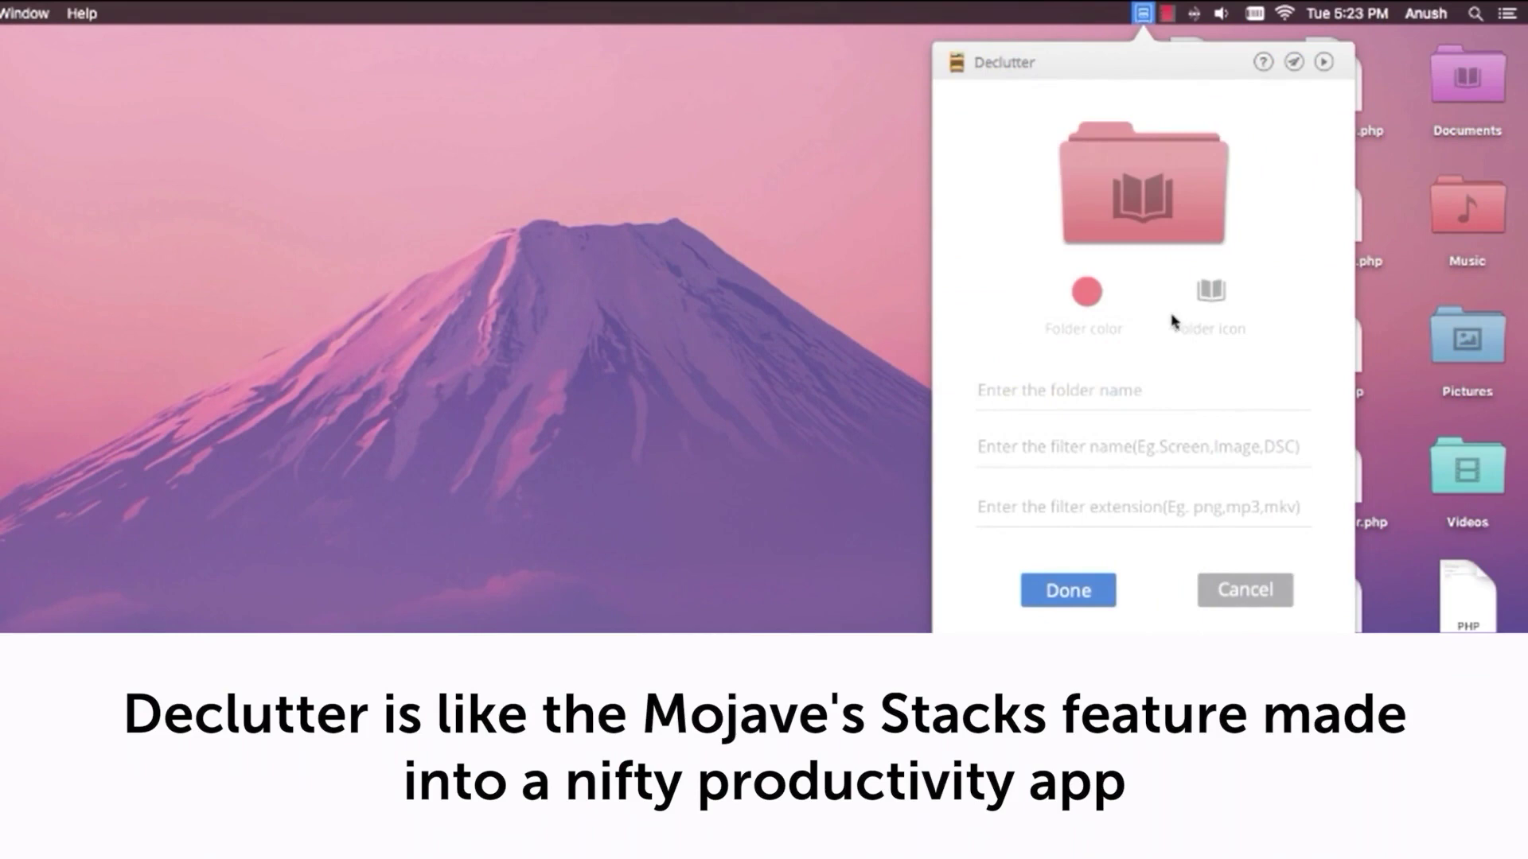
{"action": "left_click", "coordinate": [1202, 300]}
{"action": "left_click", "coordinate": [1185, 359]}
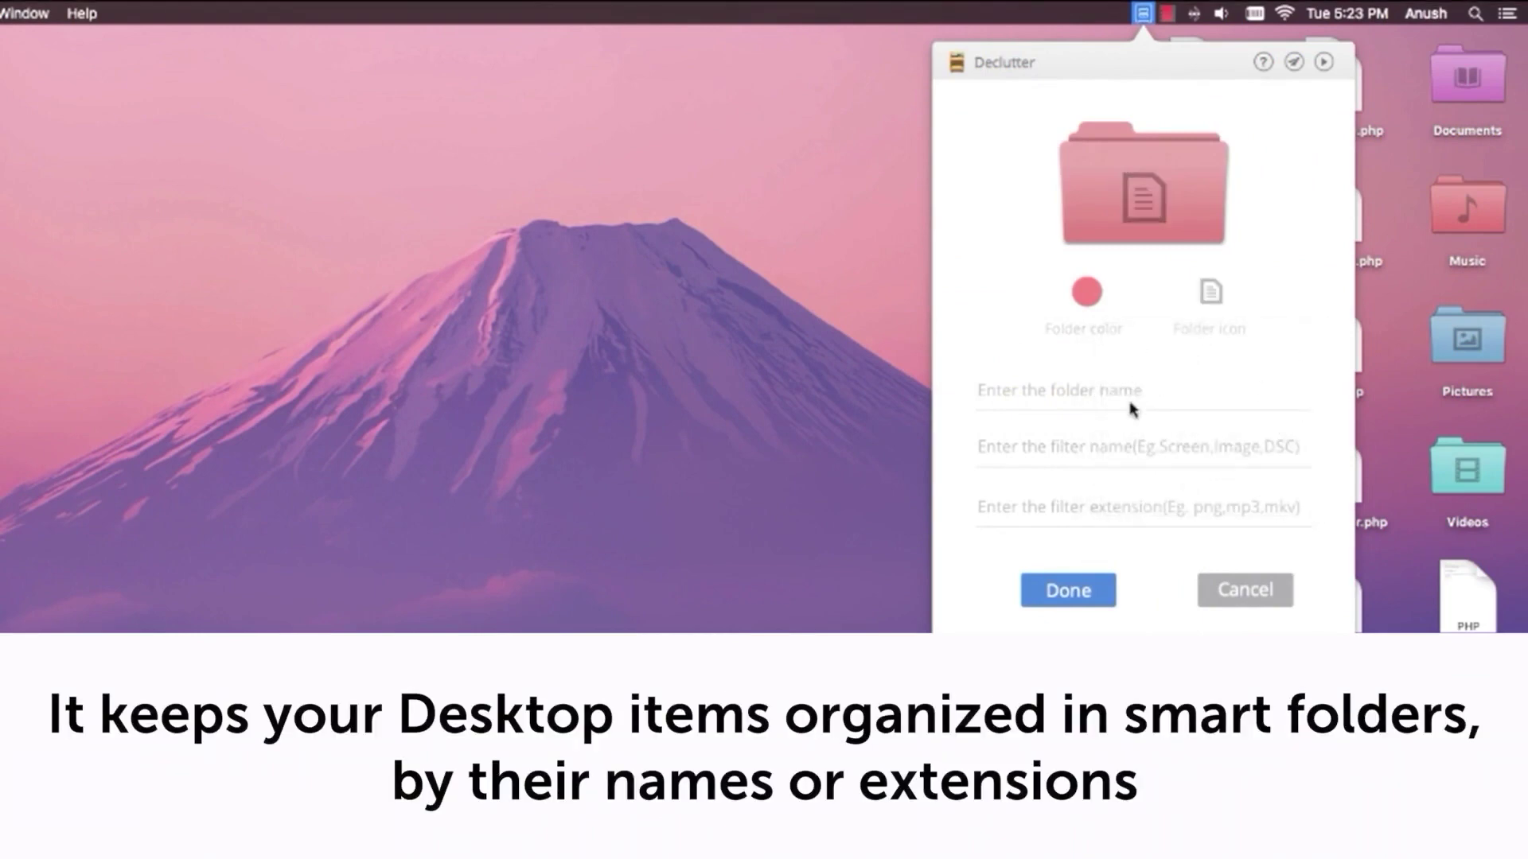
{"action": "type", "text": "php"}
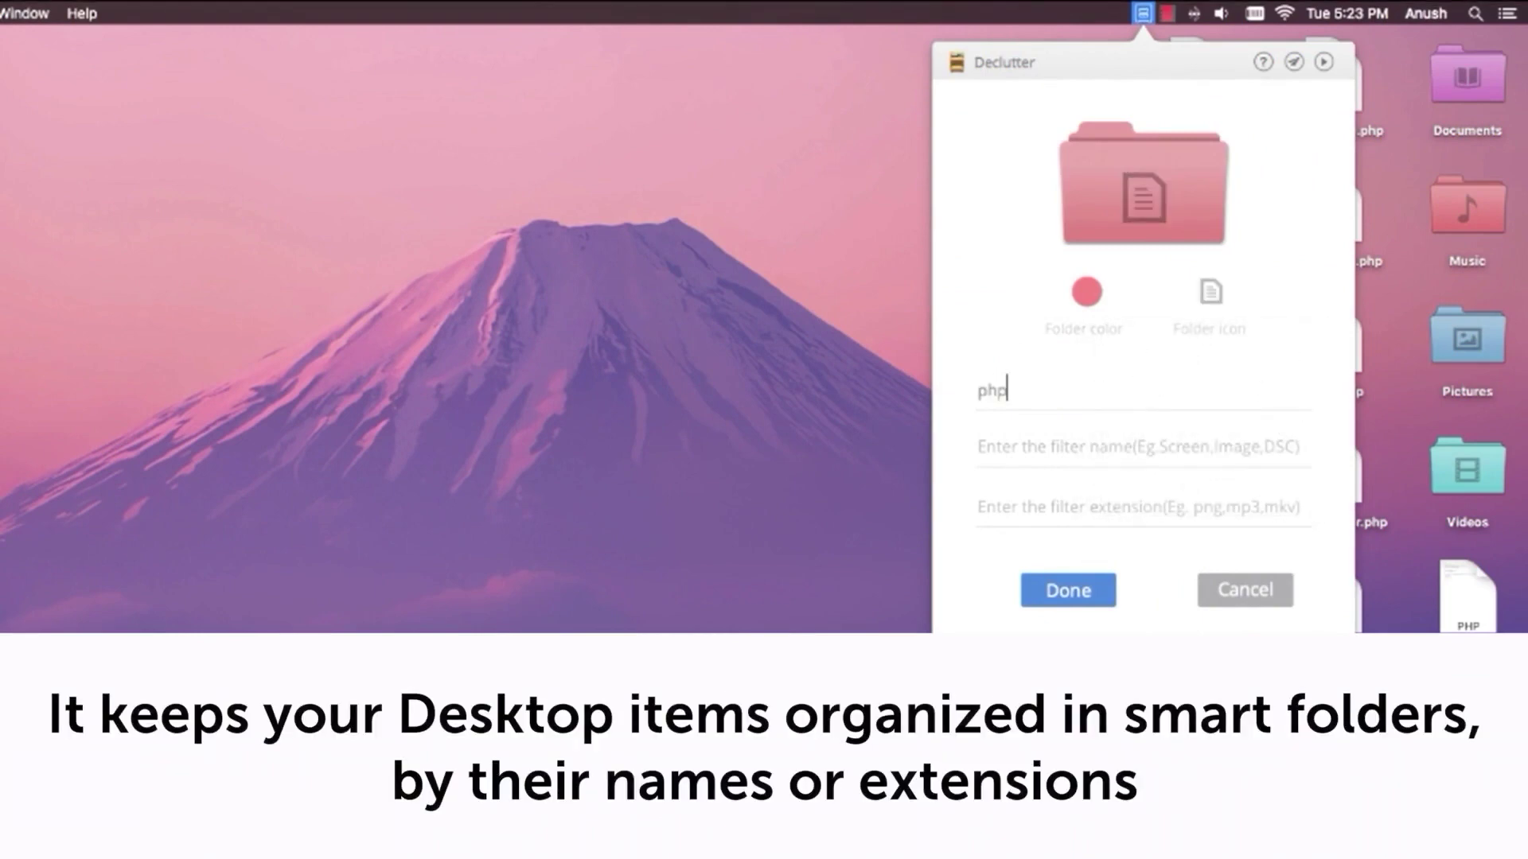
{"action": "type", "text": "files"}
{"action": "left_click", "coordinate": [1094, 500]}
{"action": "type", "text": "php"}
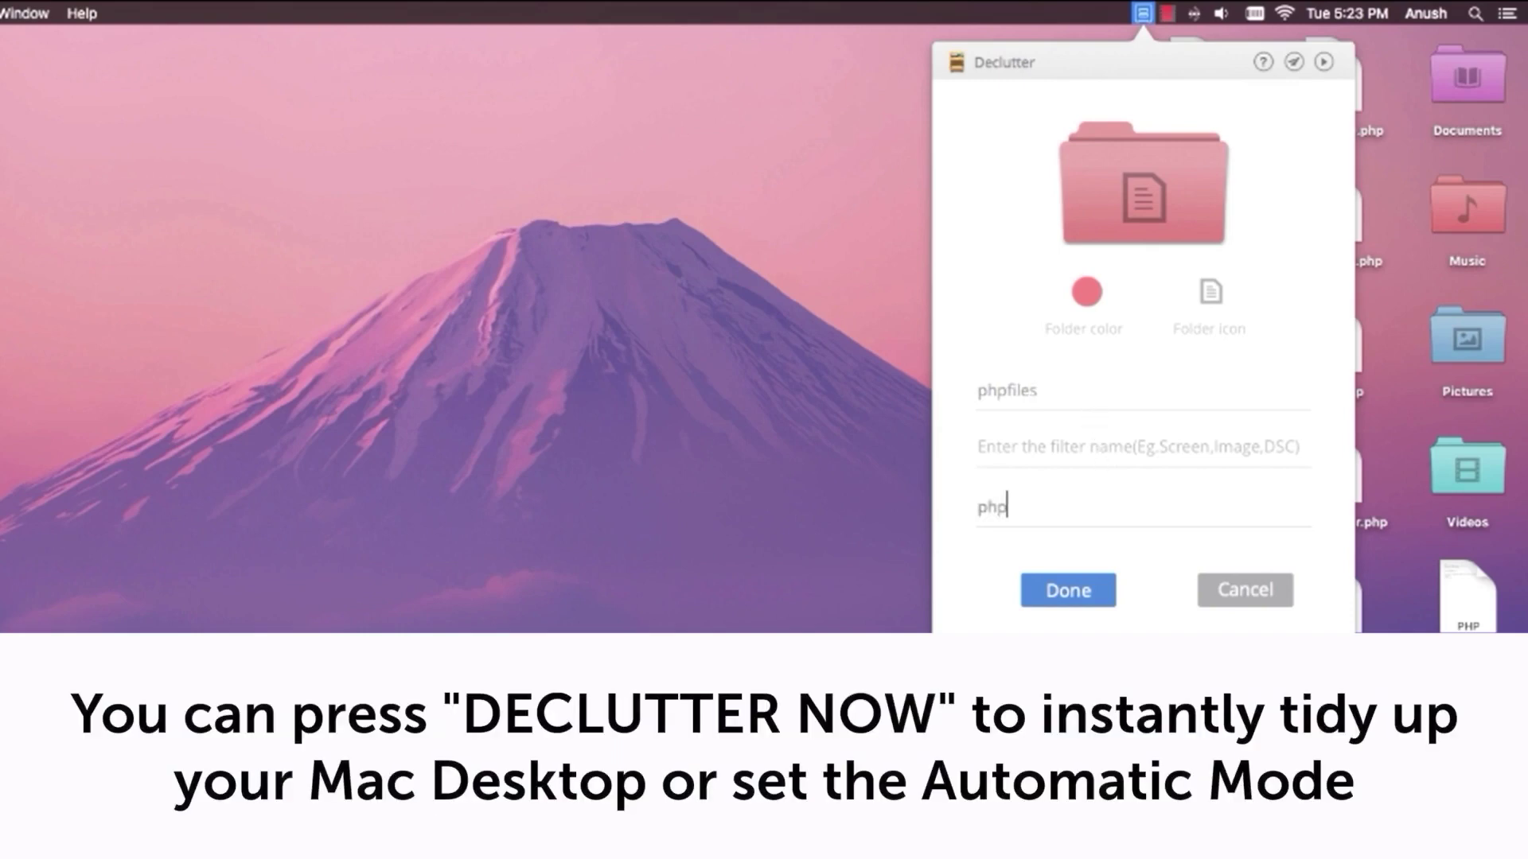
{"action": "left_click", "coordinate": [1054, 595]}
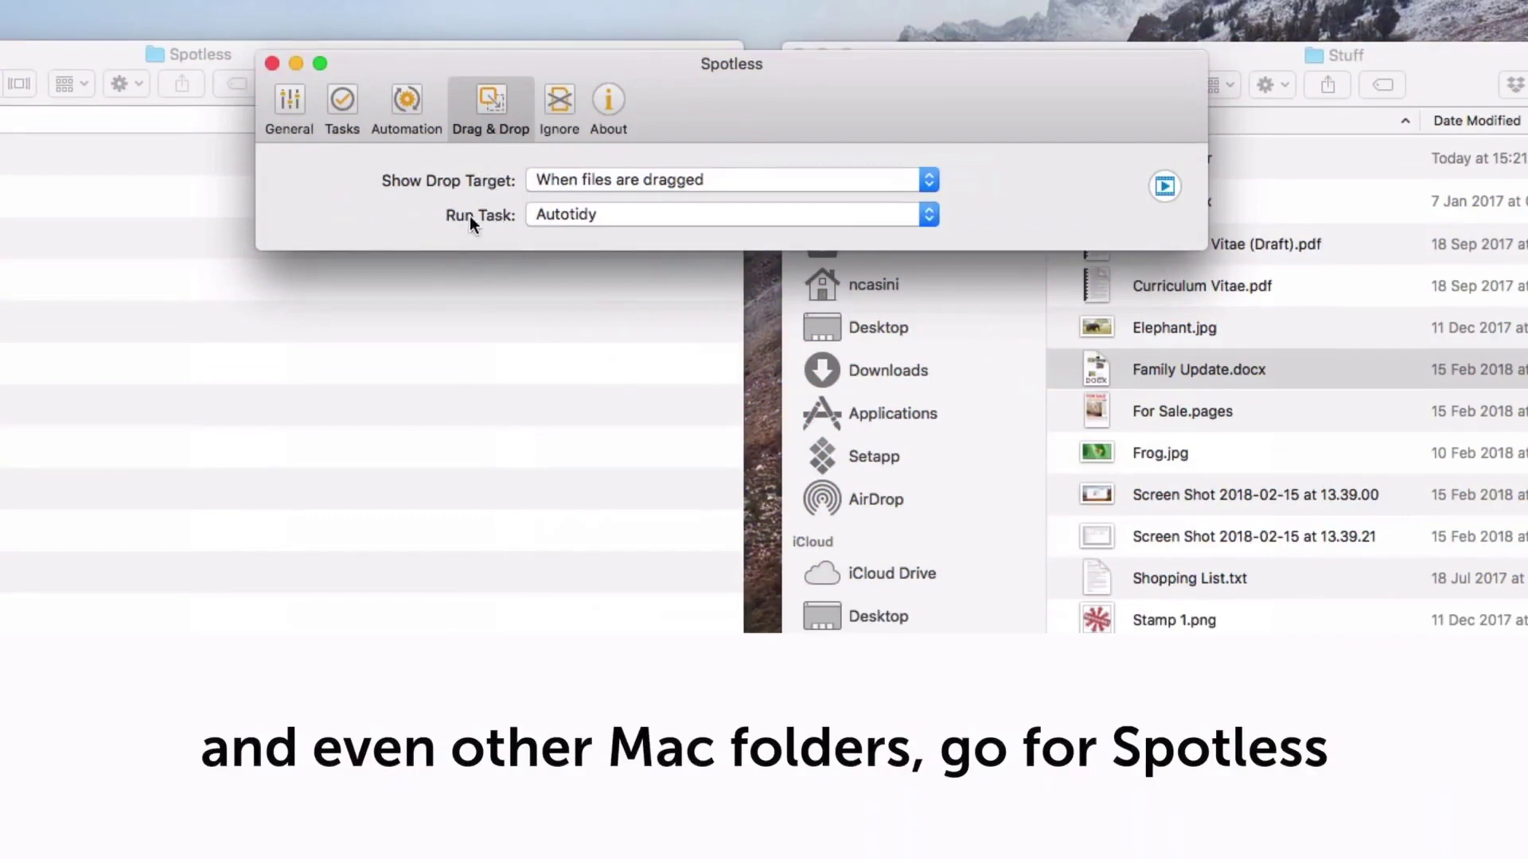
Step: Set Spotless's dropped-file task to Always Ask, then drop all Stuff folder files onto Spotless
{"action": "left_click", "coordinate": [589, 214]}
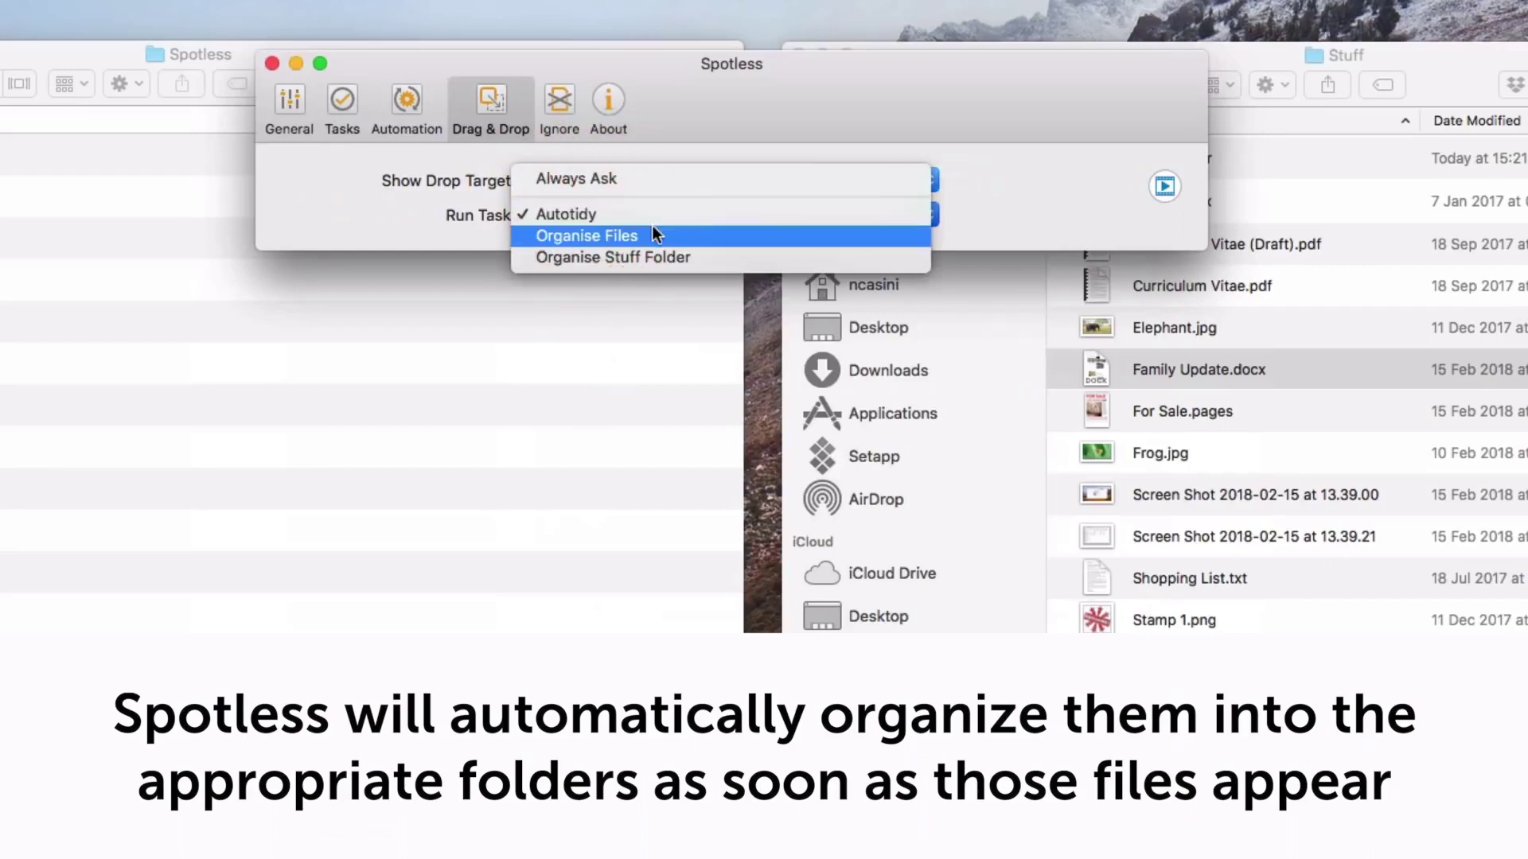
{"action": "left_click", "coordinate": [622, 173]}
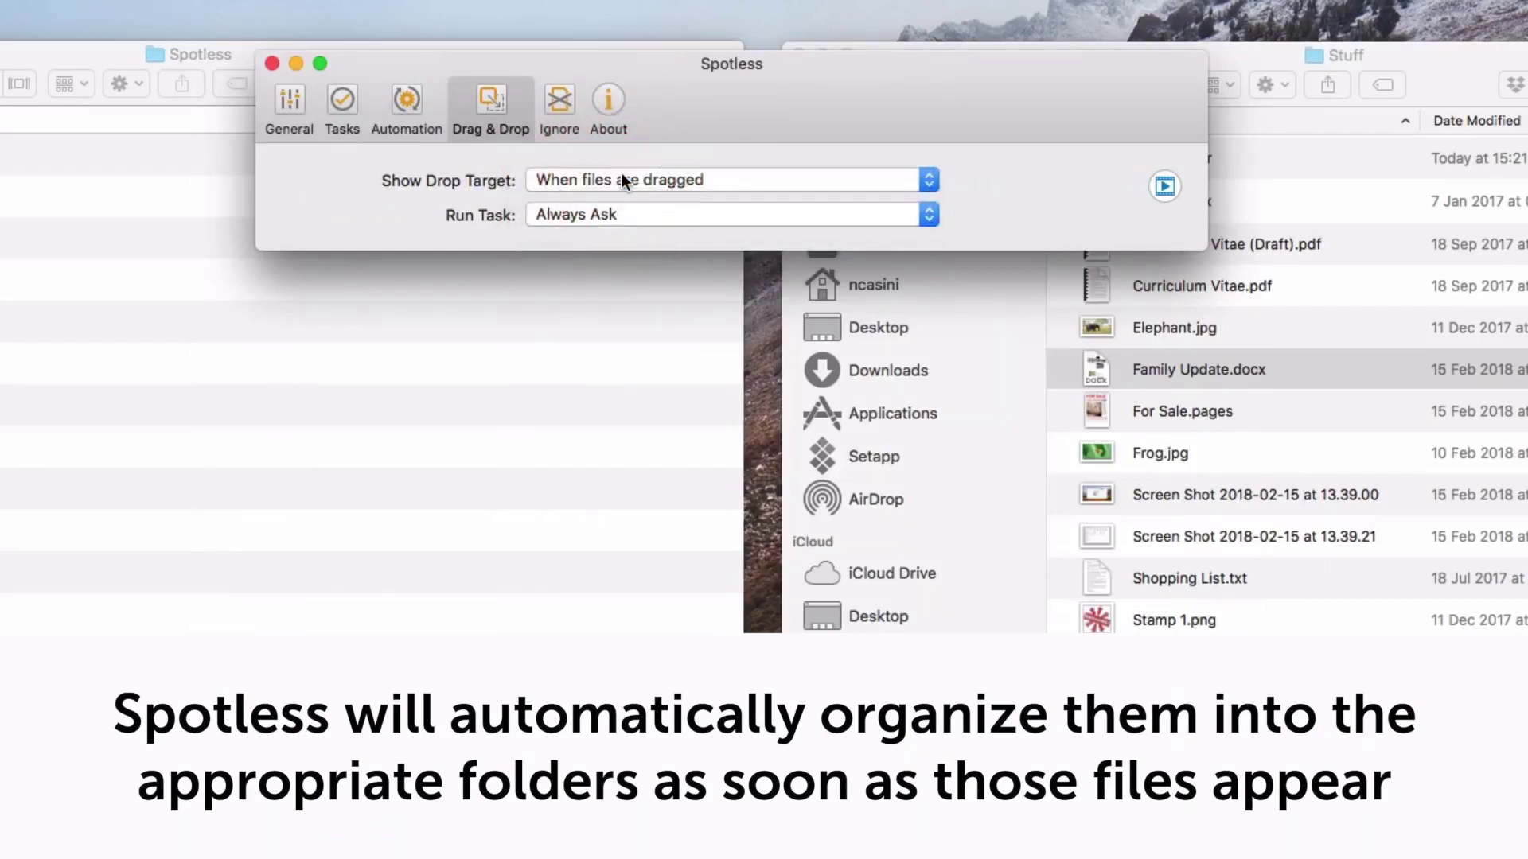
{"action": "left_click", "coordinate": [272, 63]}
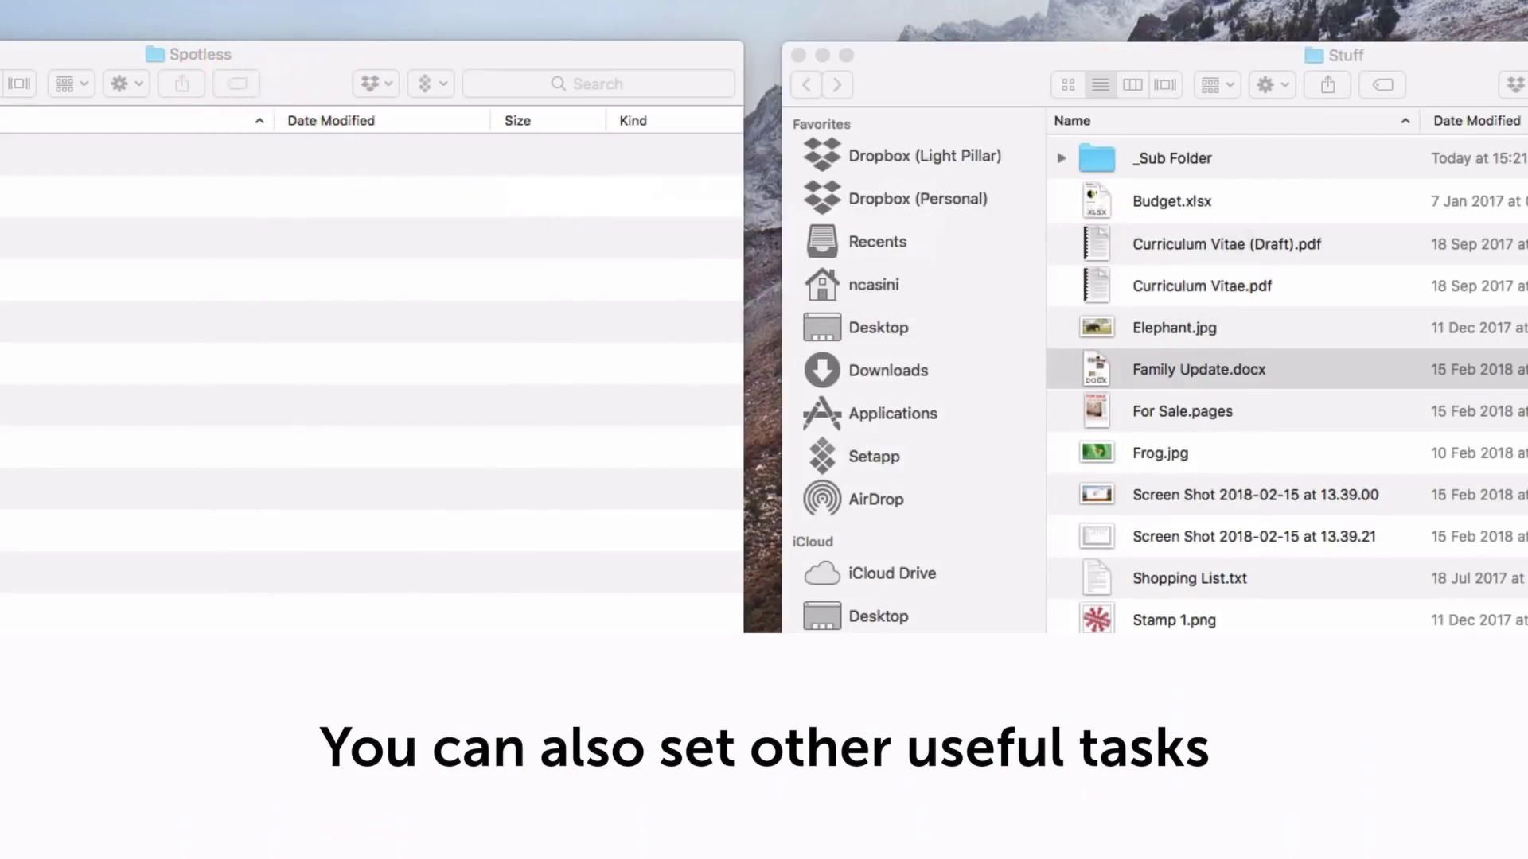
{"action": "left_click_drag", "start_coordinate": [1237, 677], "coordinate": [1095, 162]}
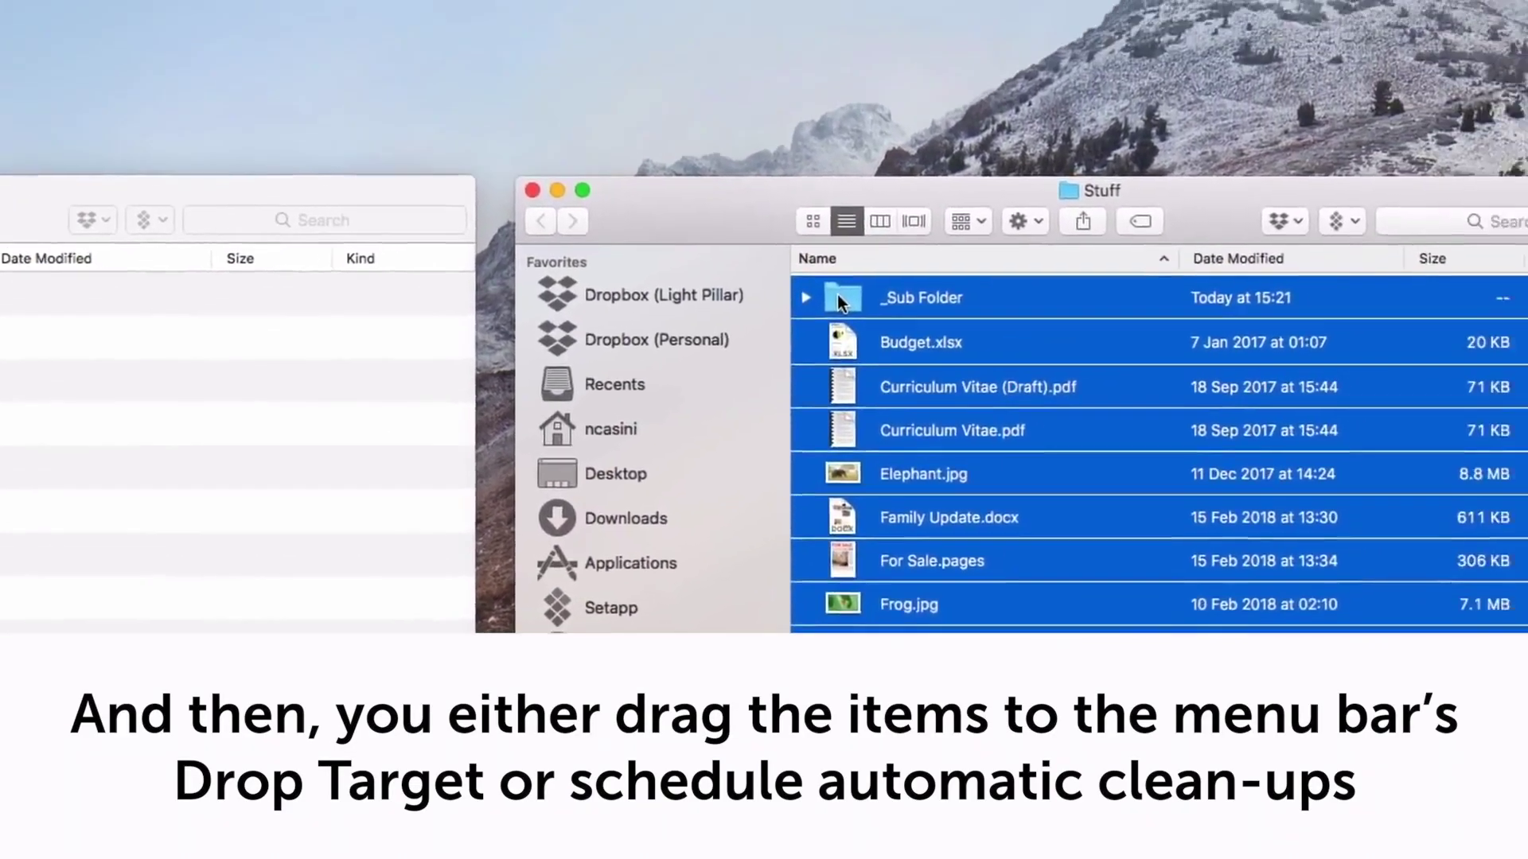
{"action": "left_click_drag", "start_coordinate": [837, 295], "coordinate": [780, 139]}
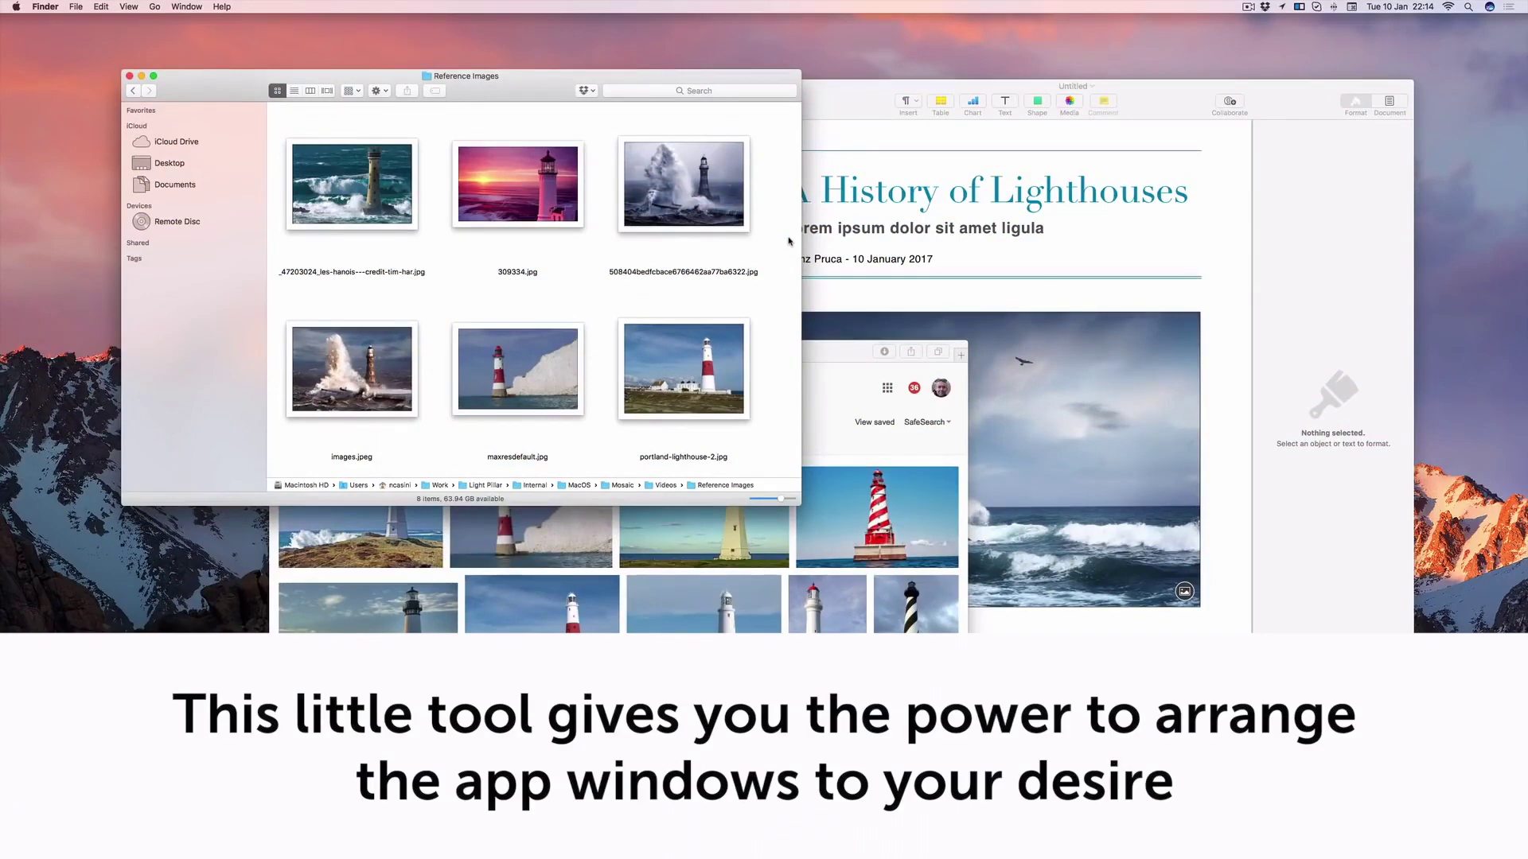
Step: Snap Reference Images top-right, the lighthouse search bottom-right, and the Pages document left half
{"action": "left_click_drag", "start_coordinate": [763, 80], "coordinate": [489, 188]}
{"action": "left_click_drag", "start_coordinate": [450, 351], "coordinate": [473, 243]}
{"action": "left_click_drag", "start_coordinate": [803, 122], "coordinate": [413, 209]}
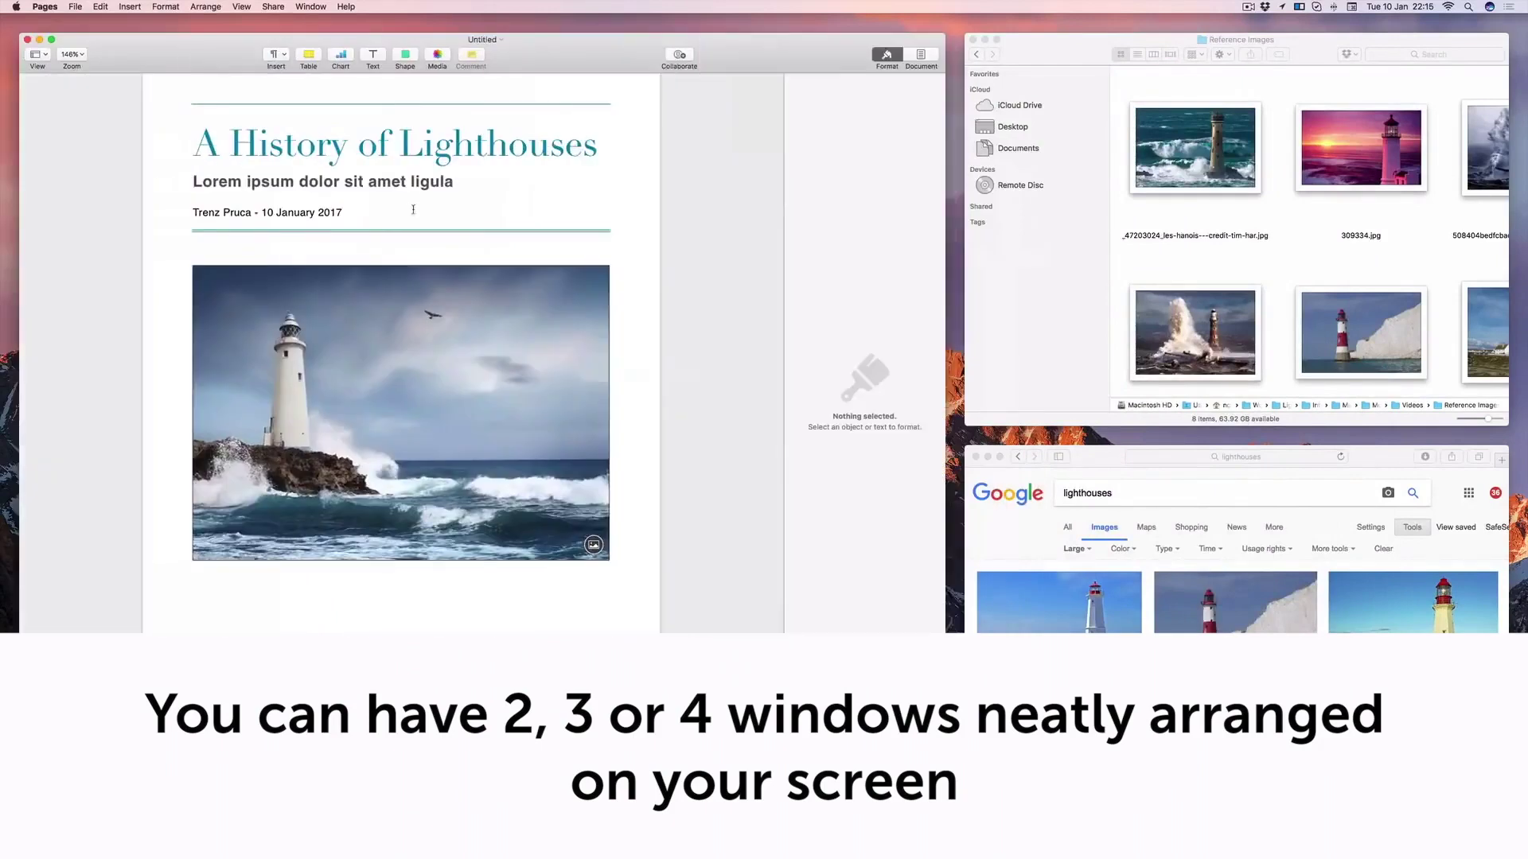